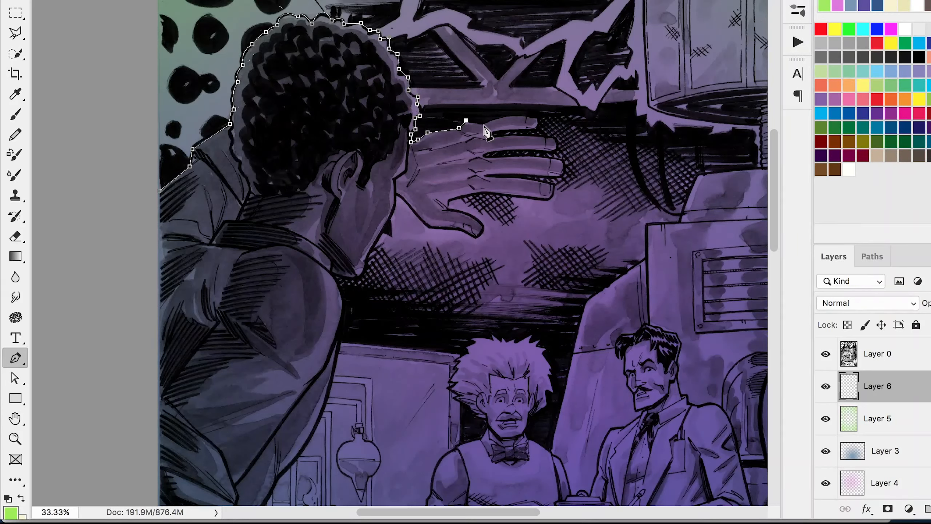
- Continue the pen path around the left figure's raised hand, following the fingers and thumb back to the face
left_click_drag(488, 134, 507, 138)
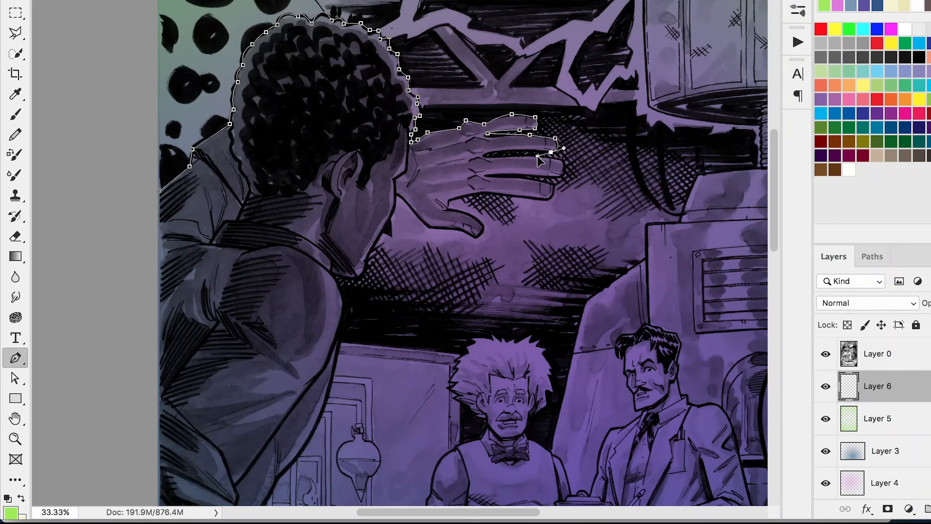
left_click_drag(512, 175, 485, 176)
left_click_drag(555, 185, 556, 204)
left_click(541, 202)
left_click_drag(480, 195, 425, 191)
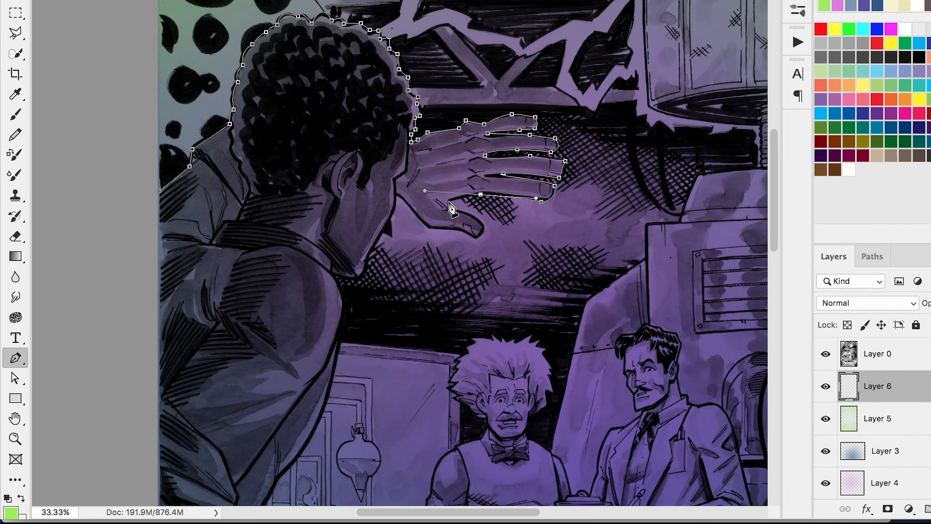
left_click(427, 226)
left_click(396, 191)
left_click(389, 218)
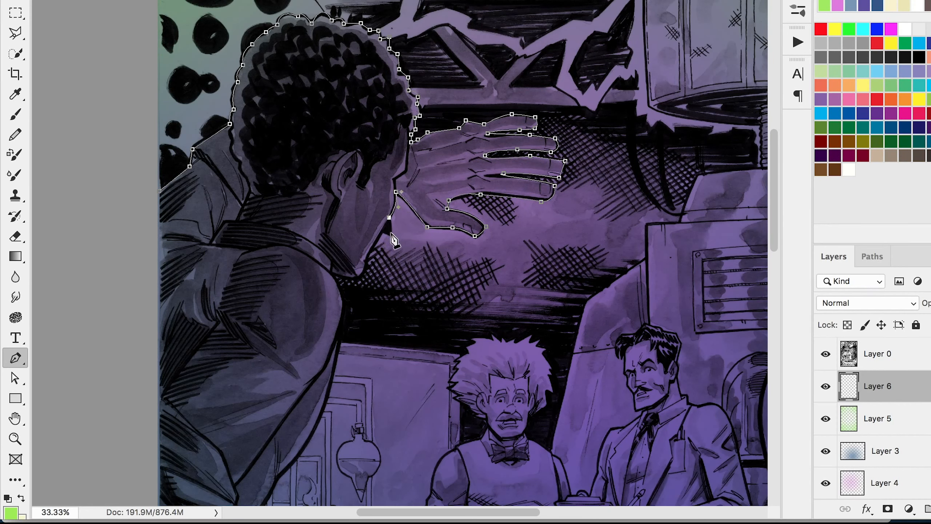
- Extend the path from the left figure's face along the chin and torso and down the forearm to the weapon's handle
left_click_drag(330, 384, 324, 418)
left_click_drag(323, 418, 375, 234)
left_click_drag(330, 293, 280, 340)
left_click(330, 292, "alt")
left_click(303, 340)
left_click_drag(332, 384, 363, 412)
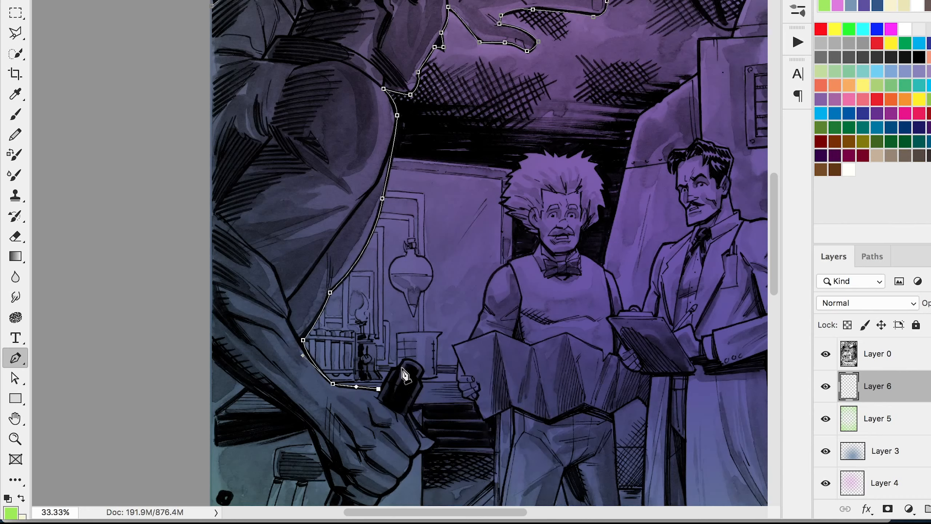
- Trace the path around the weapon's handle and the left figure's clenched fist
scroll(402, 368, "down", 5)
left_click(392, 241)
left_click(398, 239)
left_click(405, 230)
left_click_drag(426, 242, 428, 252)
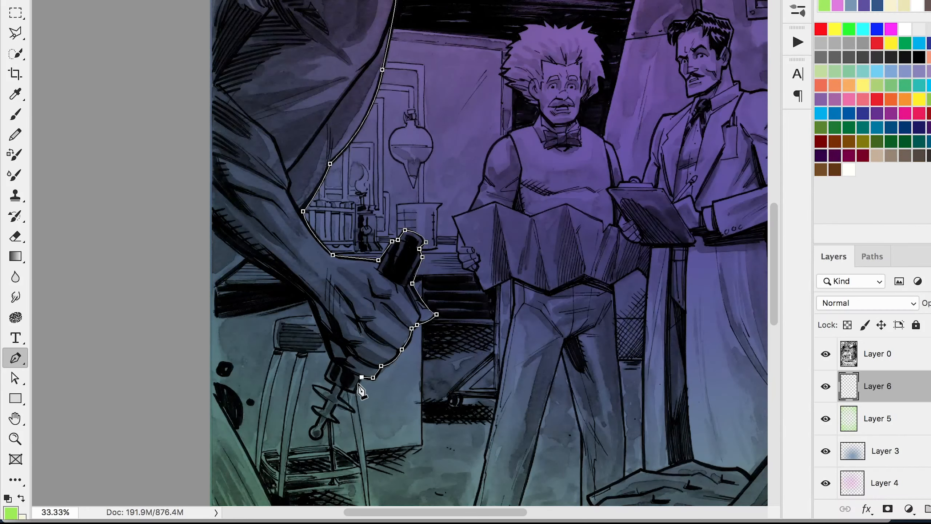
- Trace the weapon's finned barrel and the underside of the left figure's forearm out to the page edge
scroll(361, 417, "up", 1)
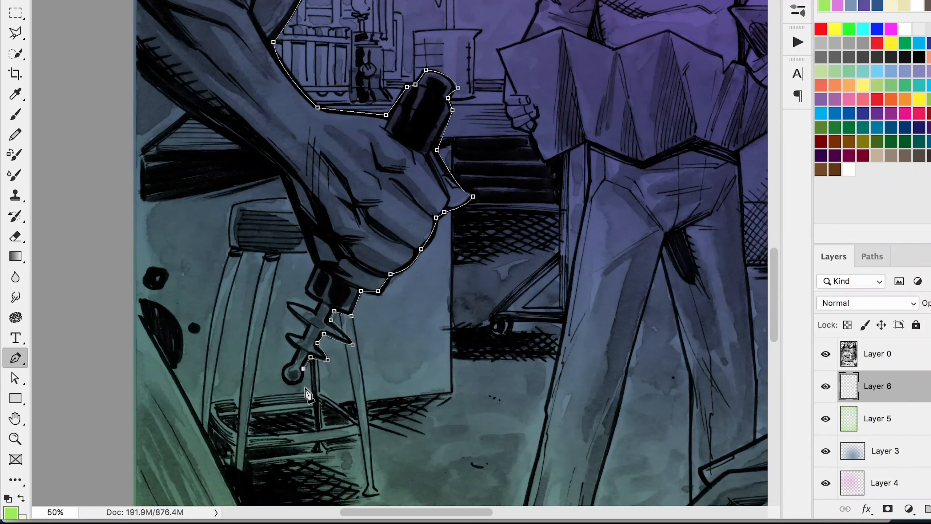
left_click(306, 294)
left_click_drag(310, 234, 282, 180)
left_click(188, 113)
left_click(134, 66)
- Bring the left figure's outline up along the page edge to the shoulder, correcting misplaced anchor points
scroll(144, 224, "up", 15)
left_click(156, 255)
scroll(188, 309, "down", 2)
left_click_drag(149, 189, 141, 194)
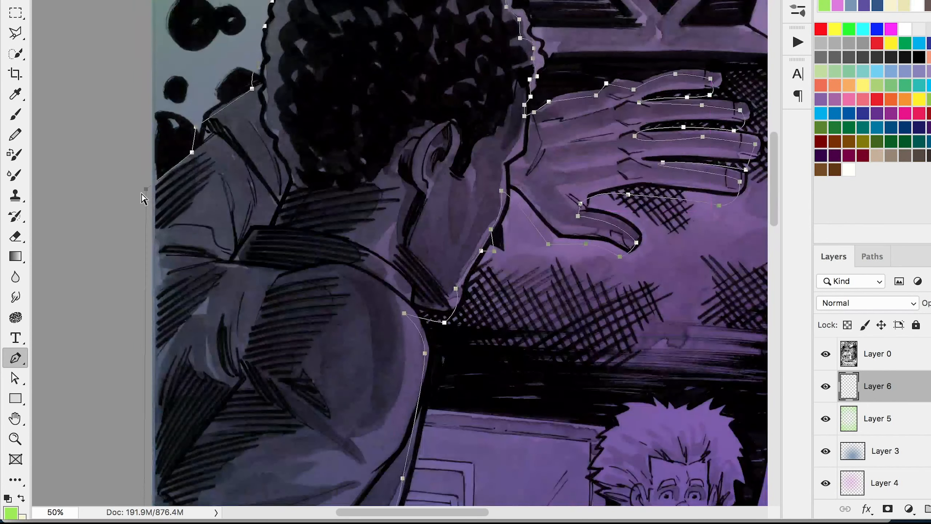
key("super+z")
scroll(183, 256, "down", 15)
left_click(192, 152, "super")
key("BackSpace")
left_click(230, 176)
left_click(168, 224)
scroll(177, 169, "down", 6)
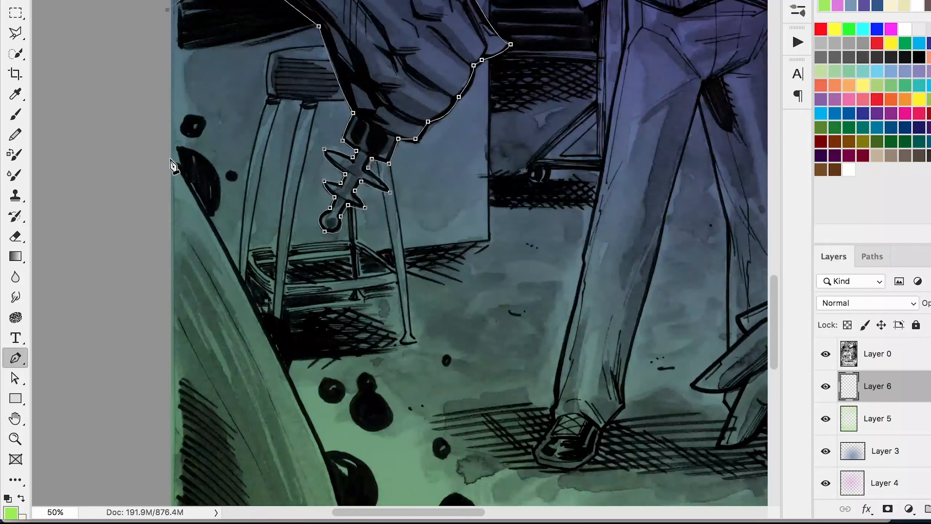
- Trace a separate pen path around the left figure's leg in the page's lower-left corner
left_click_drag(174, 163, 262, 322)
left_click_drag(287, 363, 239, 180)
left_click(295, 336)
left_click(292, 251)
left_click(297, 311)
left_click_drag(296, 337, 297, 213)
left_click(288, 223)
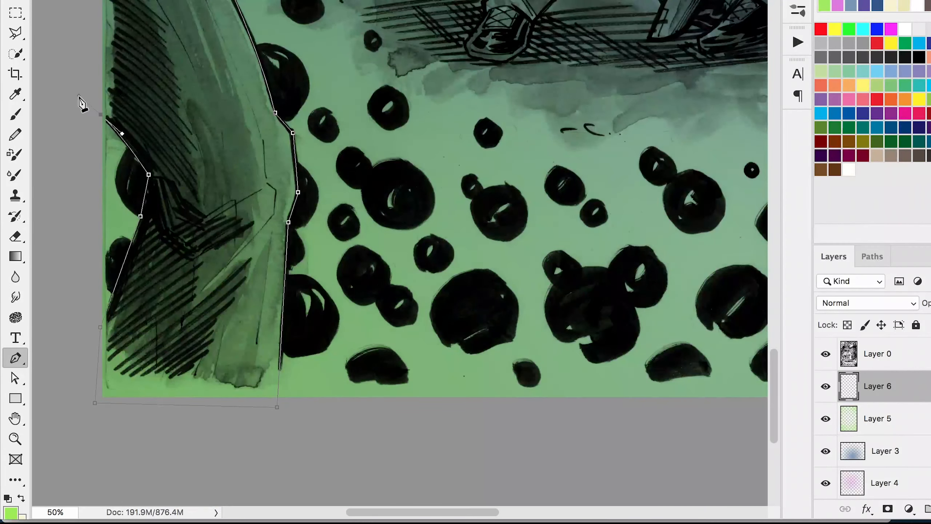
- Convert the finished left figure paths into a selection
scroll(79, 97, "up", 15)
key("super+minus")
key("super+minus")
right_click(225, 258)
left_click(266, 333)
key("super+minus")
- Set the foreground colour to purple #4f3a79 and fill the left figure's selection with it
left_click(11, 513)
left_click(670, 306)
left_click(788, 257)
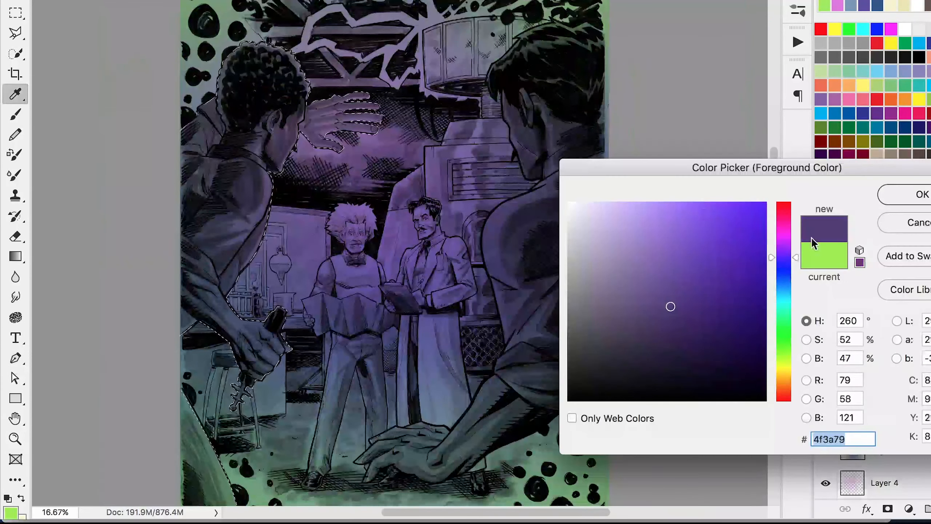
key("Return")
key("shift+g")
left_click(256, 198)
- Choose a blue foreground colour, apply a gradient across the left figure's selection and deselect it
left_click(11, 513)
left_click(784, 278)
key("Return")
left_click_drag(15, 256, 73, 257)
left_click_drag(304, 173, 181, 272)
key("super+d")
- Add a new layer and start a pen path along the right figure's shoulder and back down toward the elbow
key("super+shift+alt+n")
key("p")
key("super+plus")
left_click(479, 243)
left_click_drag(409, 298, 407, 330)
left_click_drag(419, 375, 436, 400)
left_click_drag(453, 384, 453, 375)
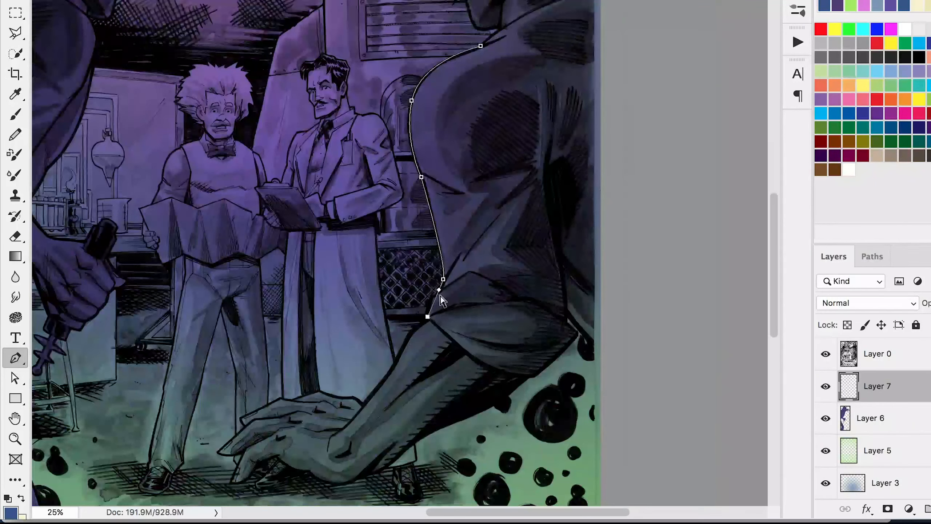
- Extend the path past the right figure's rolled sleeve, down the forearm and across the top of the hand
left_click(438, 294)
left_click(428, 299)
left_click(426, 320)
left_click_drag(402, 344, 398, 357)
left_click_drag(399, 358, 451, 337)
left_click(415, 382)
left_click(407, 378)
left_click_drag(347, 379, 329, 390)
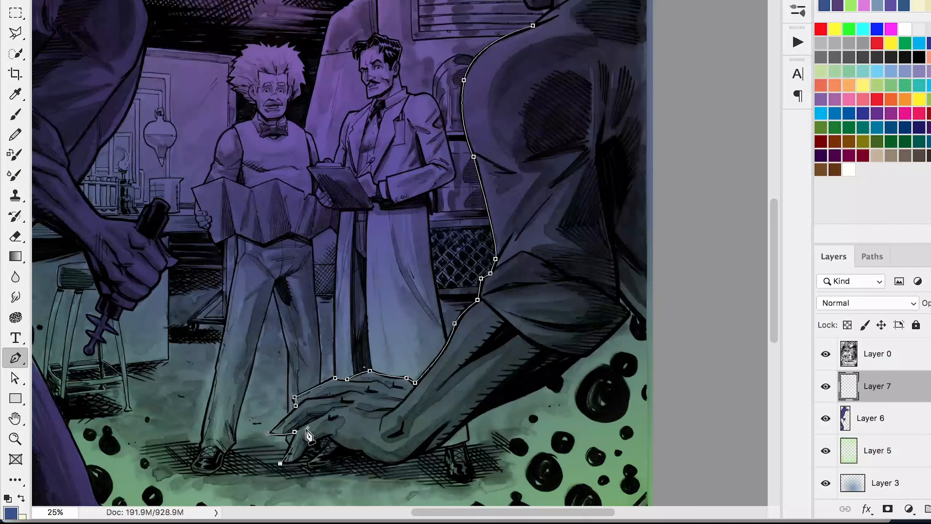
- Trace the underside of the right figure's hand and forearm back up to the elbow
left_click_drag(361, 451, 377, 454)
left_click_drag(415, 457, 443, 447)
left_click(445, 443)
left_click_drag(503, 403, 528, 395)
left_click_drag(581, 356, 598, 345)
left_click(631, 312)
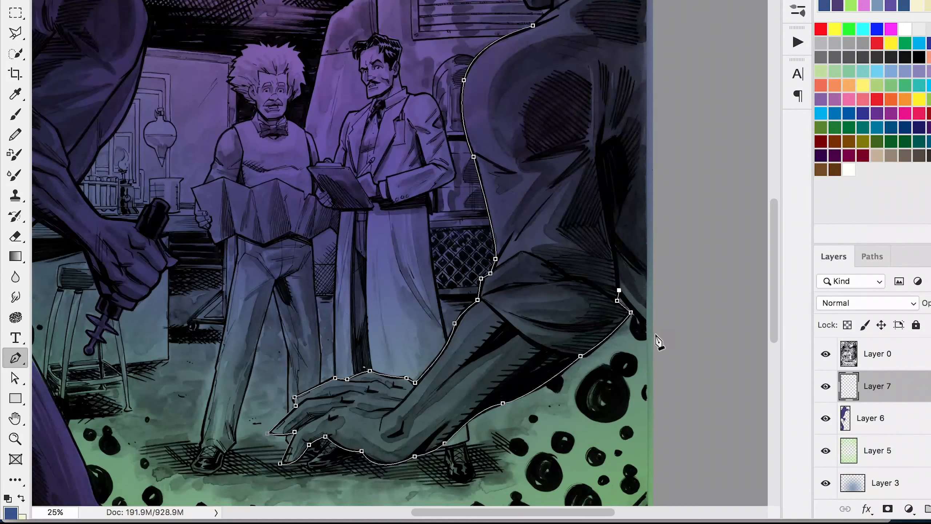
- Complete the right figure's outline around the page edge, hair and face, and convert the path into a selection
scroll(655, 343, "down", 6)
left_click_drag(544, 430, 509, 521)
scroll(721, 250, "up", 12)
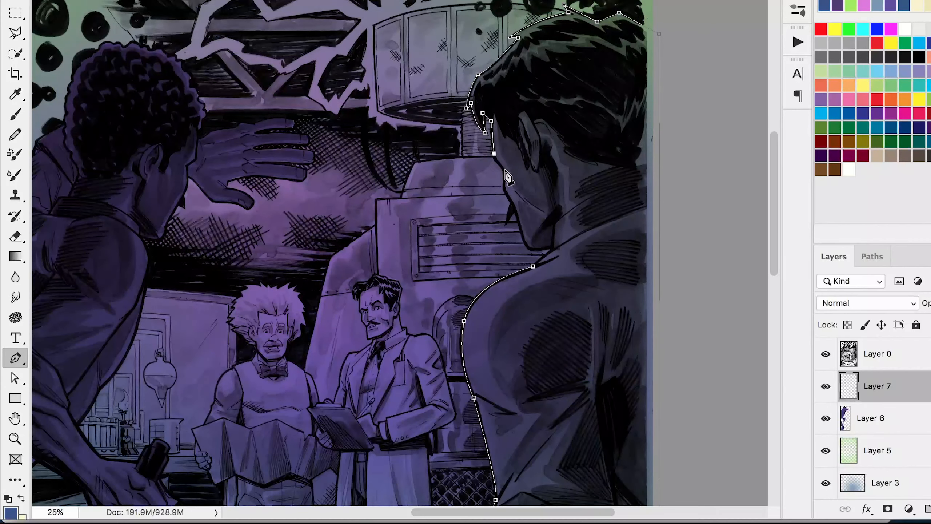
key("a")
right_click(594, 250)
left_click(618, 287)
key("super+minus")
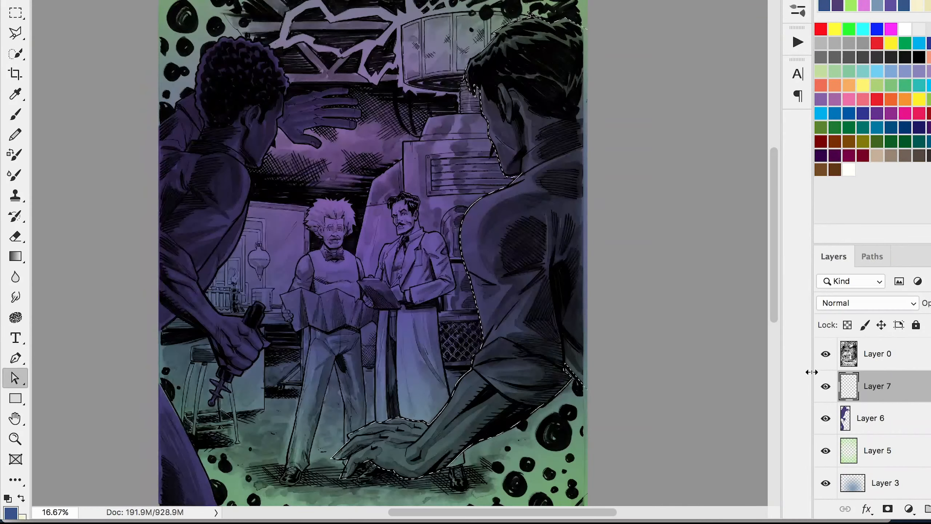
- Fill the right figure's selection and shade it with a blue-to-purple gradient
key("g")
left_click(575, 243)
left_click(26, 258)
scroll(440, 244, "down", 5)
scroll(440, 244, "up", 5)
- Add a new empty layer directly above Layer 5, beneath the two figures' colour layers
key("alt+bracketleft")
key("alt+bracketleft")
key("super+shift+alt+n")
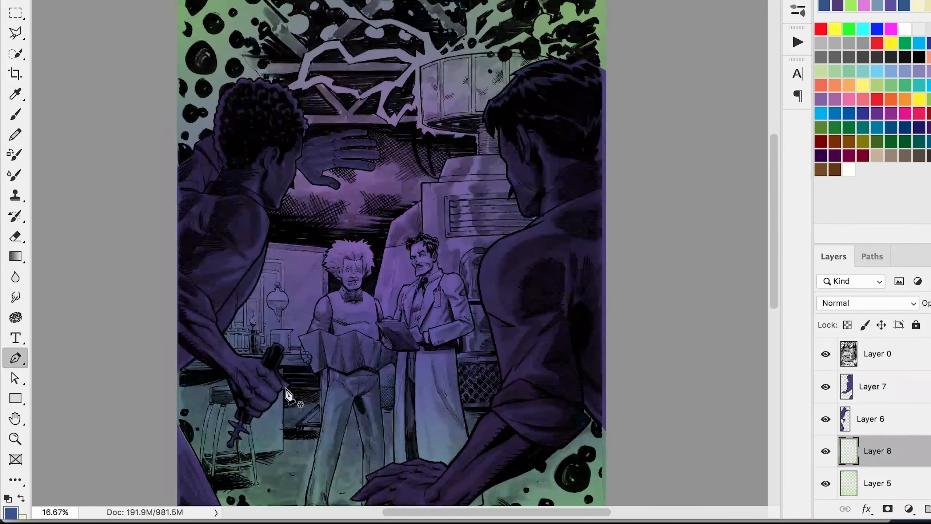
- Start a polygonal lasso selection along the jagged lower edge of the electric glow beneath the cylindrical machine
key("p")
key("super+plus")
key("super+plus")
key("super+plus")
key("l")
left_click(561, 299)
left_click(510, 307)
left_click(522, 295)
left_click(474, 293)
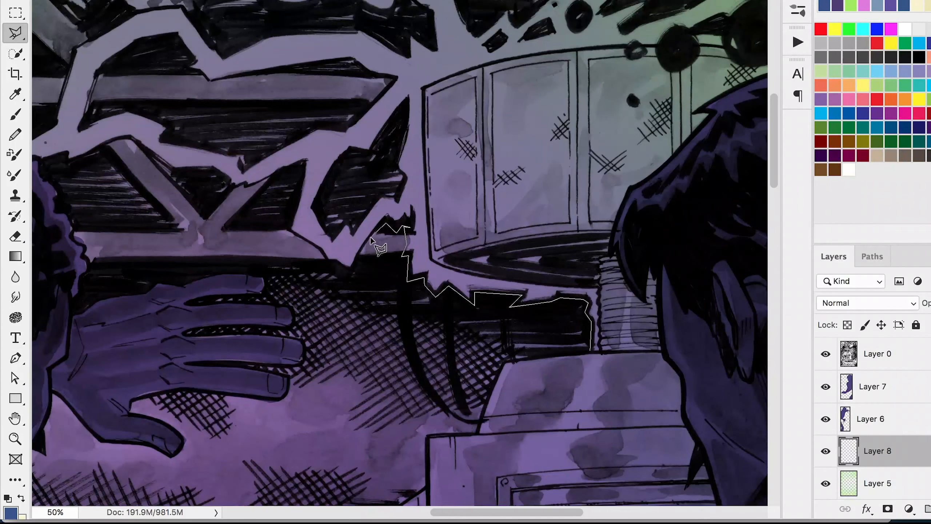
- Continue the lasso along the lower edge of the lightning bolt toward the left figure's head
left_click(320, 251)
left_click(287, 230)
left_click(304, 163)
left_click(244, 184)
scroll(384, 187, "left", 5)
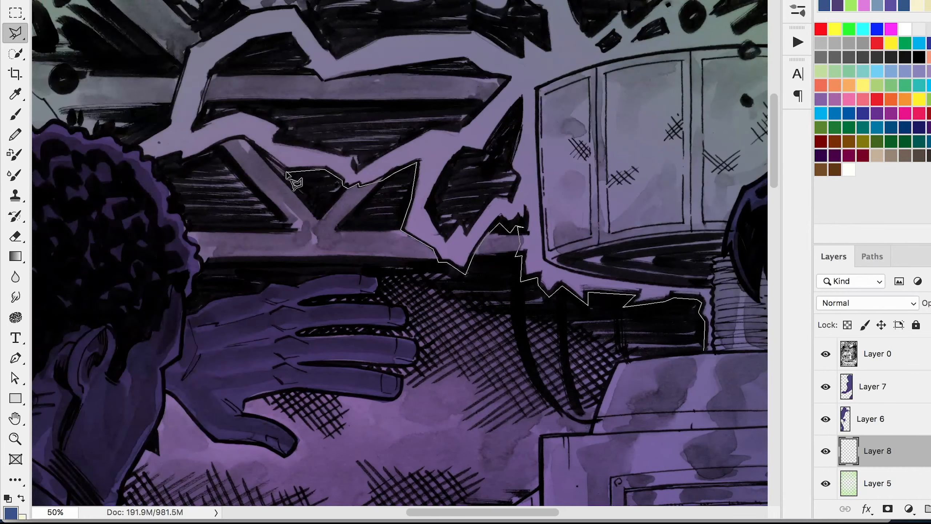
scroll(143, 150, "left", 3)
- Take the lasso around the lightning bolt's tip beside the left figure's hair and along its upper edge
left_click(191, 143)
left_click(224, 124)
left_click(244, 46)
left_click(307, 10)
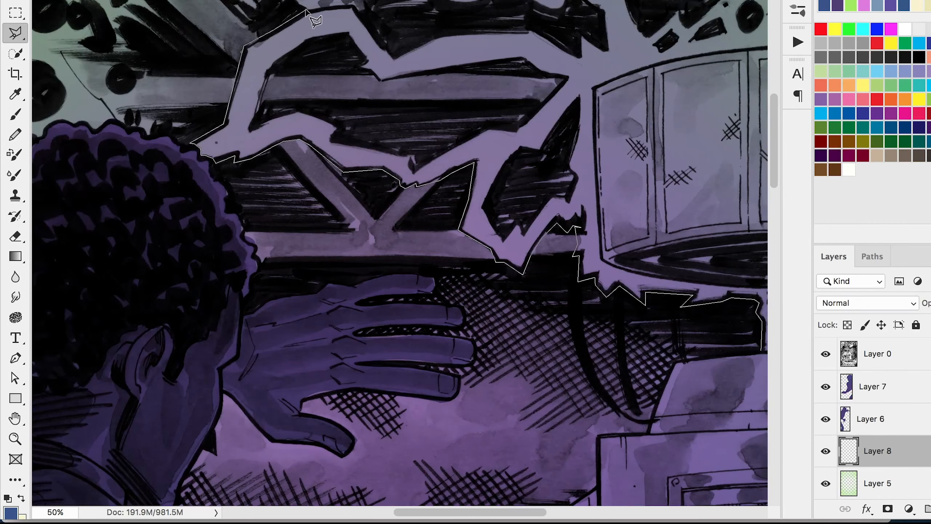
left_click(354, 5)
scroll(610, 55, "up", 5)
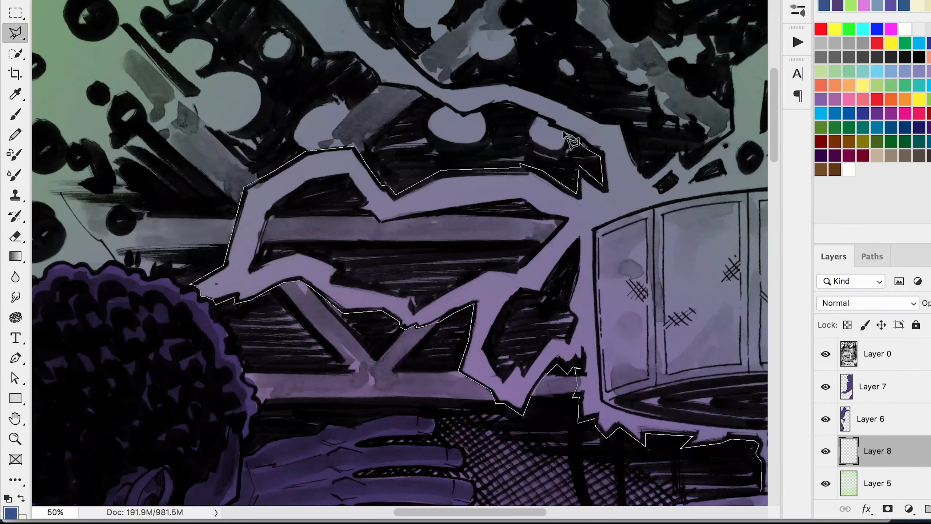
- Trace the lower edge of the upper lightning branch to the page top and start down its other side
left_click(375, 75)
left_click(354, 56)
left_click(322, 60)
scroll(322, 60, "up", 2)
left_click(307, 77)
left_click(234, 1)
left_click(336, 3)
left_click(352, 42)
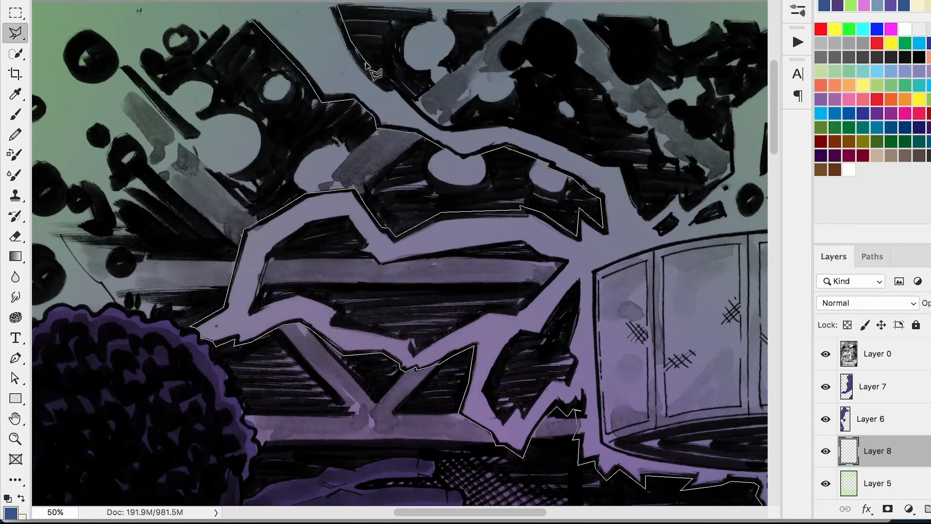
- Continue the lasso down the upper lightning branch's other edge to the glow above the machine
left_click(441, 125)
left_click(507, 118)
left_click(602, 162)
left_click(623, 162)
left_click(648, 217)
left_click(682, 186)
left_click(688, 206)
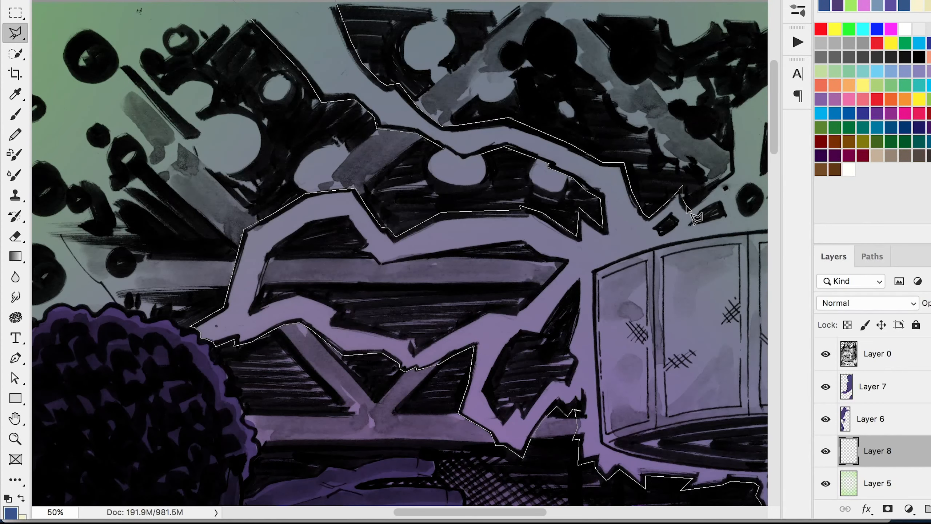
- Extend the lasso along the dark debris above the machine toward the page's upper-right area
scroll(488, 187, "right", 10)
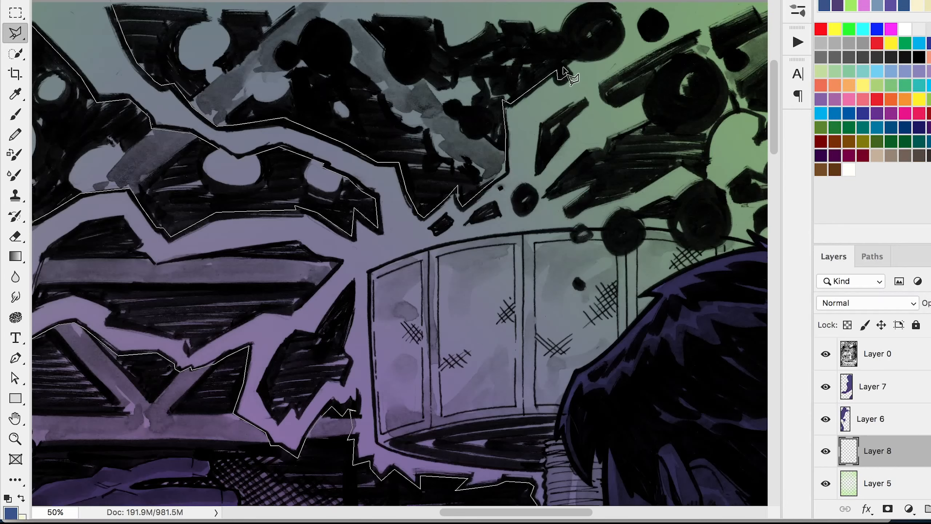
left_click(617, 46)
scroll(619, 42, "right", 5)
left_click(507, 35)
left_click(550, 1)
left_click(668, 1)
left_click(552, 47)
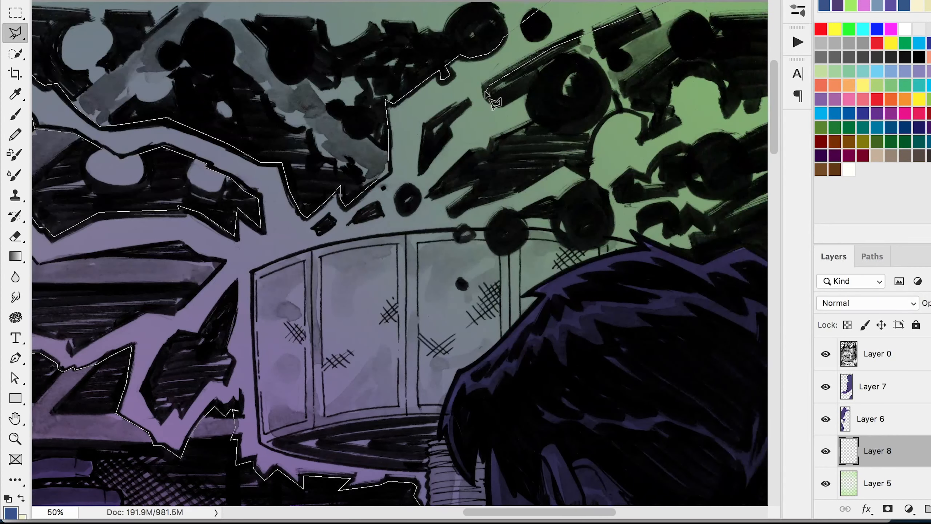
- Trace the lasso around the black debris shapes in the green glow near the page's upper-right corner
left_click(495, 139)
left_click(490, 155)
left_click(471, 152)
left_click(431, 195)
left_click(456, 209)
left_click(564, 161)
left_click(589, 177)
scroll(489, 145, "right", 5)
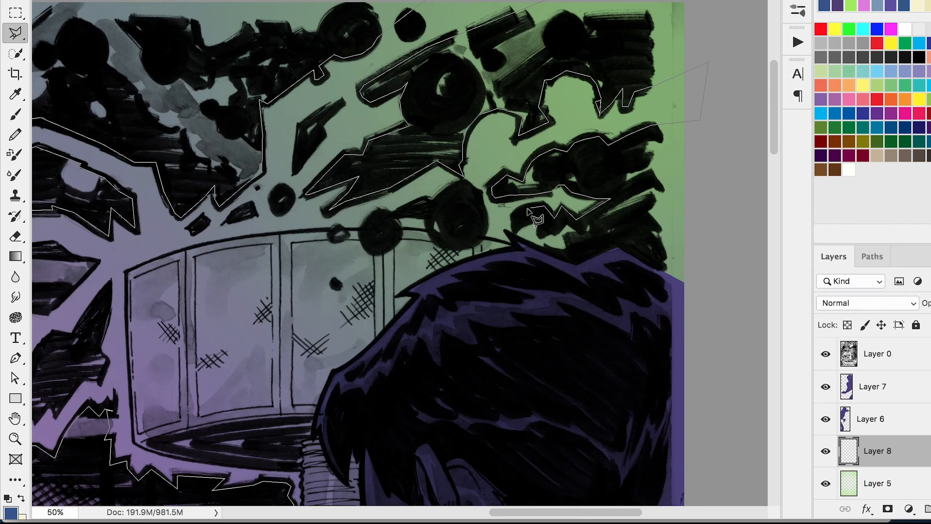
- Trace the lasso along the machine's top rim, down its side and along its underside to the neck pipe, closing the lightning outline
left_click(414, 228)
left_click(352, 227)
left_click(280, 232)
left_click(209, 241)
left_click(124, 271)
left_click(133, 442)
left_click(183, 461)
scroll(293, 472, "down", 5)
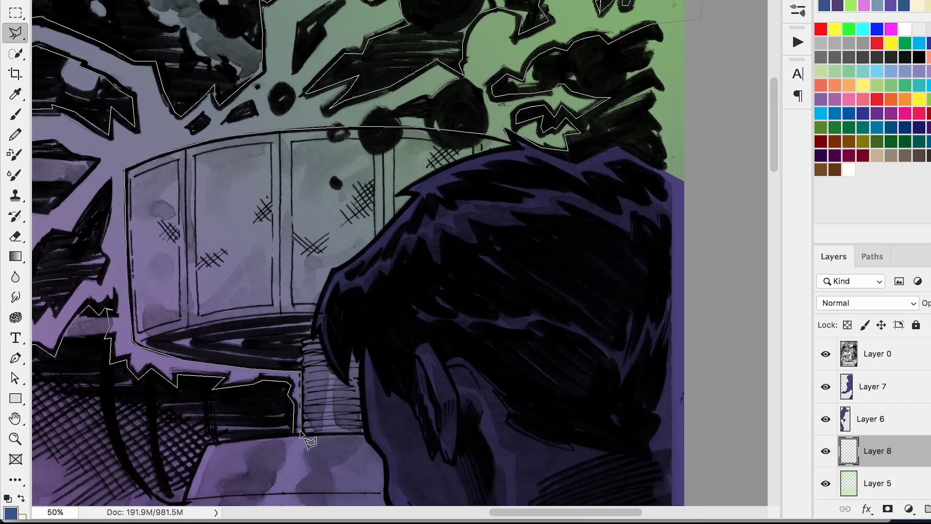
left_click(292, 433)
key("super+minus")
left_click_drag(333, 433, 532, 449)
- Subtract the large dark area enclosed between the two long side branches from the lightning selection
key("super+plus")
left_click(398, 187, "alt")
left_click(363, 223)
left_click(348, 233)
left_click(319, 231)
left_click(169, 244)
left_click(178, 234)
left_click(133, 213)
left_click(89, 230)
left_click(101, 183)
left_click(144, 151)
left_click(179, 146)
left_click(214, 188)
left_click(398, 187)
- Subtract the smaller dark gaps between the lower branches, above the machine and inside the upper branch from the selection
left_click(322, 315)
left_click(339, 278)
left_click(355, 256)
left_click(376, 262)
left_click(410, 212)
left_click(494, 152)
left_click(506, 141)
left_click(511, 146)
left_click(532, 144)
left_click_drag(656, 98, 539, 216)
left_click(481, 207)
left_click(487, 172)
left_click(523, 145)
left_click(481, 207)
- Choose a bright cyan and fill the lightning selection with it on Layer 8
key("super+minus")
key("super+minus")
left_click(10, 513)
left_click(783, 303)
key("Return")
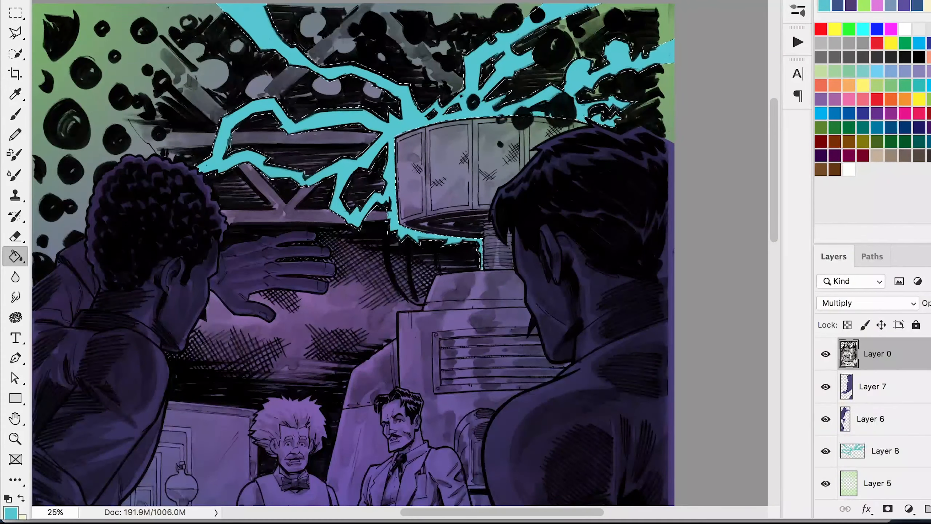
- Fill the lightning with darker teal on a layer clipped to the line art, set it to Lighten and deselect
left_click(10, 513)
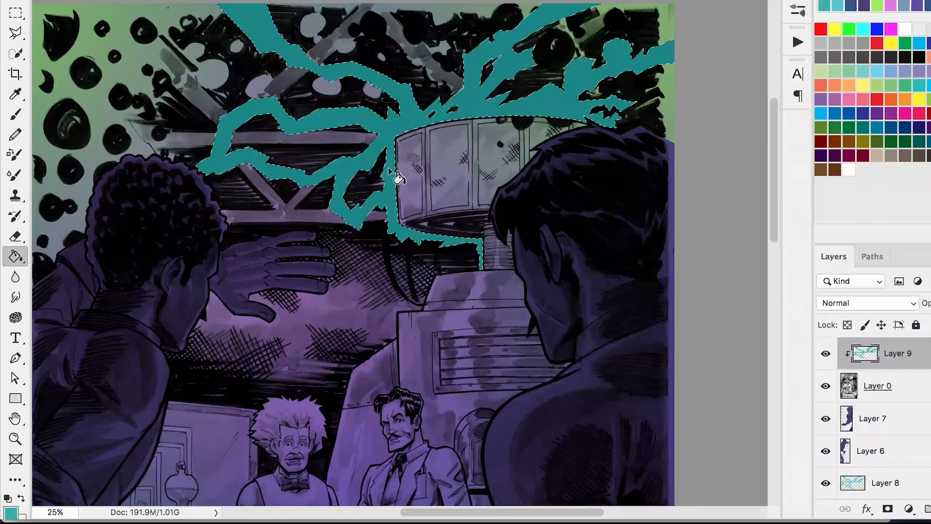
left_click(867, 303)
left_click(836, 422)
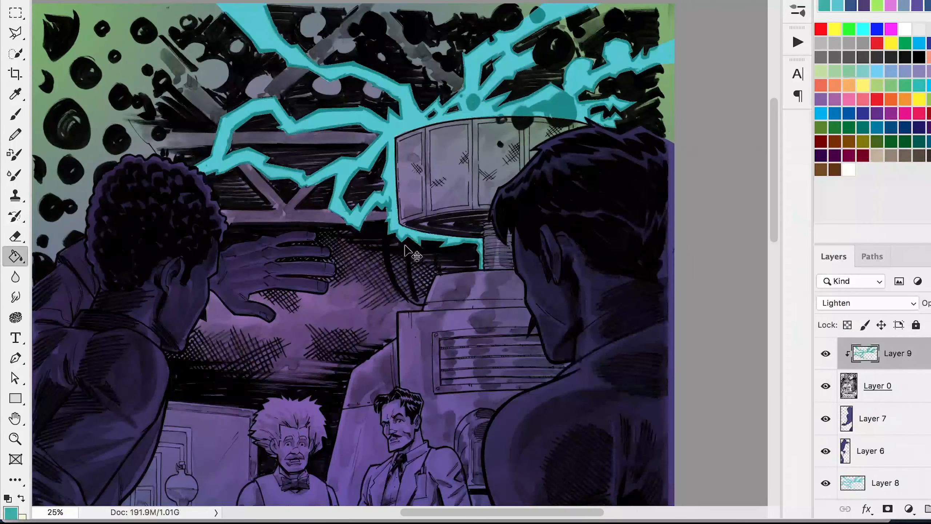
key("super+d")
- Erase the teal from the black debris circles overlapping the lightning above the machine
key("super+plus")
key("super+plus")
key("e")
left_click(435, 43)
left_click_drag(368, 65, 378, 62)
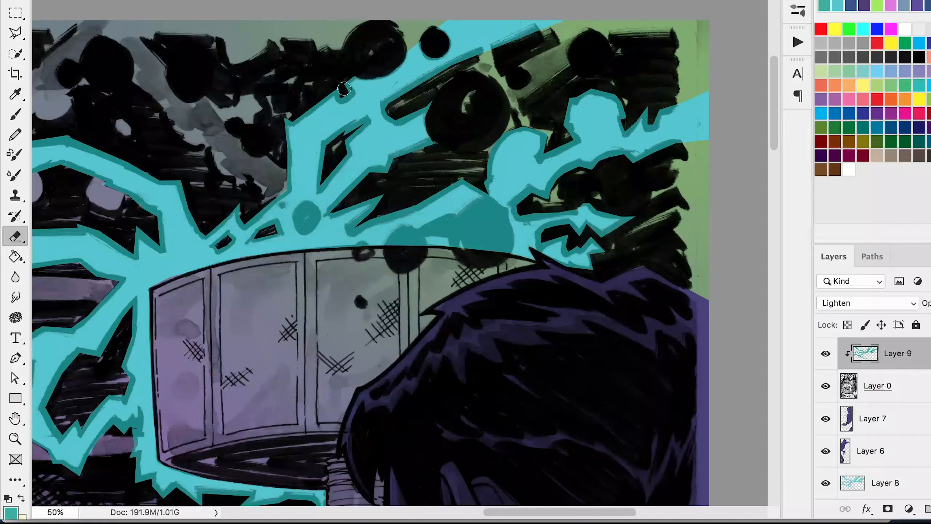
mouse_move(394, 238)
left_mouse_down()
mouse_move(465, 224)
mouse_move(464, 261)
mouse_move(506, 245)
left_mouse_up()
- Select the lightning from Layer 8 and contract the selection inward from its edges, entering 10 pixels for the adjustments
key("super+minus")
left_click_drag(436, 289, 573, 185)
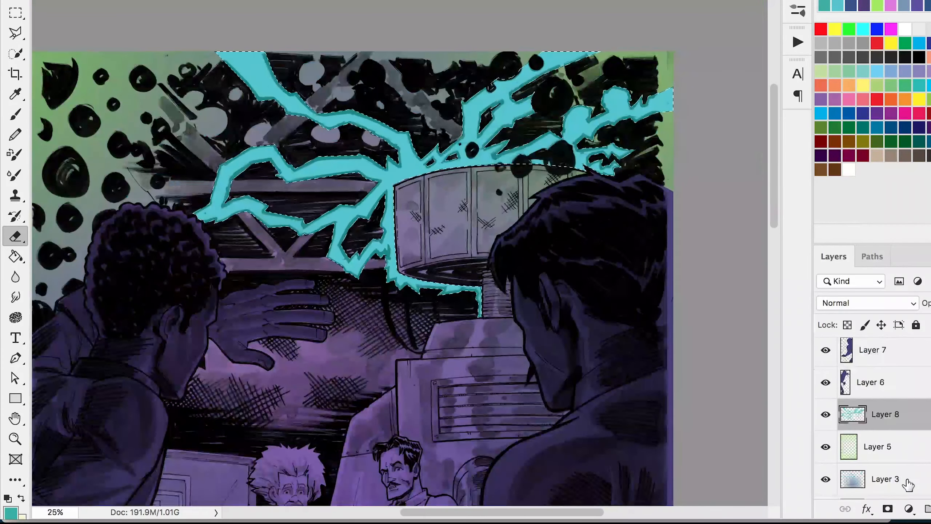
left_click(549, 176)
type("10")
left_click(578, 184)
mouse_move(476, 131)
left_click(546, 175)
type("10")
left_click(583, 183)
left_click(332, 0)
mouse_move(367, 131)
left_click(546, 175)
type("1")
key("Return")
- Set the foreground colour to a very pale cyan and activate the Paint Bucket for the lightning core
left_click(11, 513)
left_click(596, 207)
left_click(920, 195)
key("g")
- Try filling the contracted lightning selection with pale cyan, and undo it
left_click(475, 121)
key("super+d")
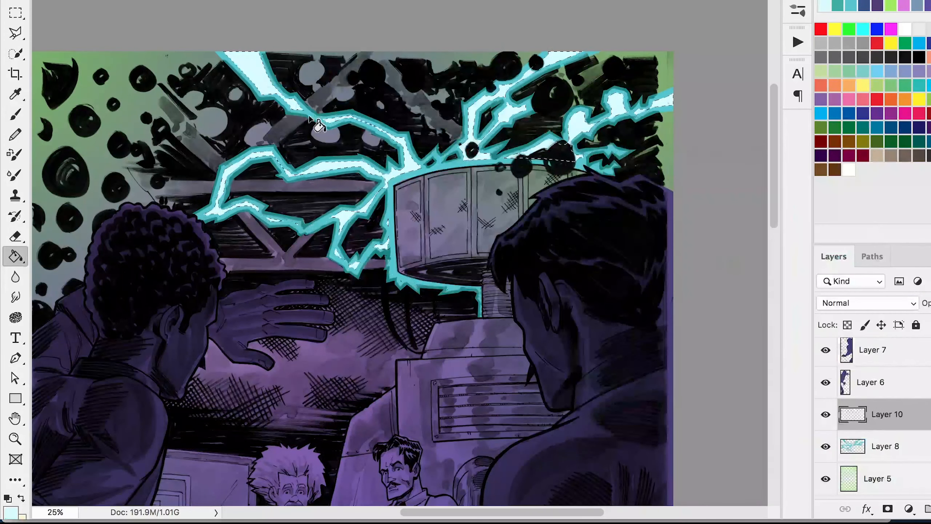
key("super+z")
key("super+z")
- Readjust the lightning selection to leave only a thin cyan rim, fill it with pale cyan on Layer 10 and deselect
left_click(332, 0)
mouse_move(367, 131)
left_click(599, 177)
left_click(406, 175)
key("super+d")
scroll(542, 297, "left", 2)
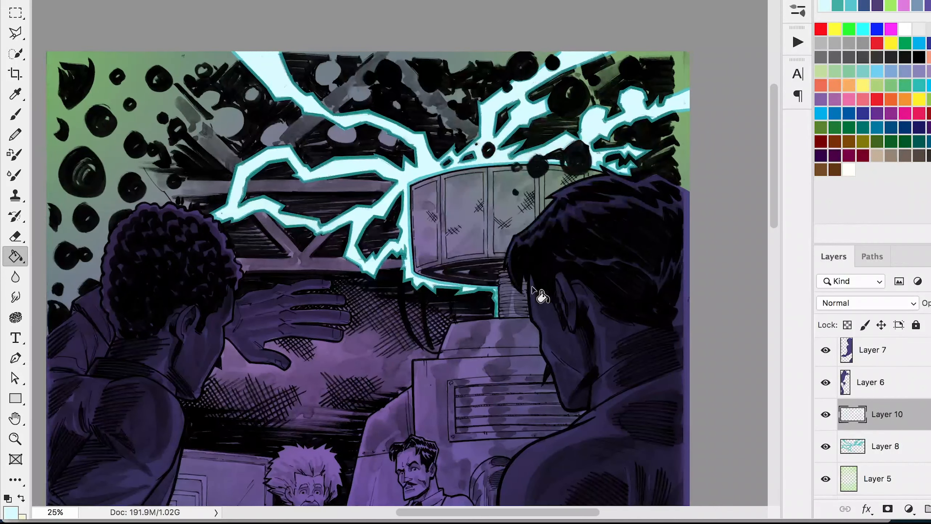
left_click(863, 445, "super")
key("b")
key("super+d")
- Add a layer above Layer 5 and apply bright cyan gradients from the machine's drum toward the two background men
key("super+minus")
scroll(520, 348, "down", 2)
key("p")
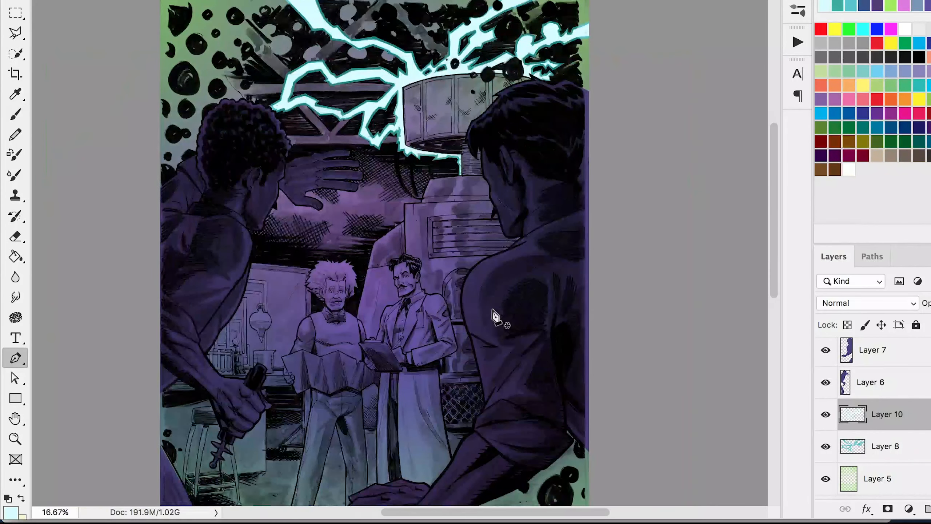
left_click(880, 477)
key("super+alt+shift+n")
left_click(11, 513)
key("Return")
left_click(15, 256)
left_click(71, 255)
left_click_drag(456, 129, 366, 322)
left_click_drag(468, 109, 299, 303)
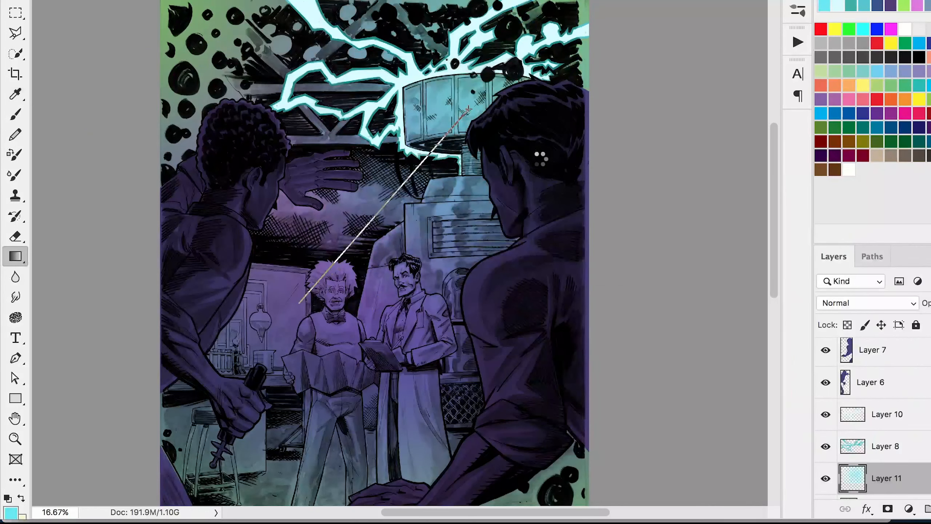
- Add a layer above Layer 10 and lasso the framed board behind the white-haired man
scroll(539, 160, "down", 2)
left_click(877, 414)
key("super+alt+shift+n")
key("super+plus")
key("p")
key("l")
left_click(280, 193)
left_click(374, 202)
left_click(358, 437)
- Choose a dark red and fill the framed board's selection with it
left_click(11, 513)
left_click(784, 219)
left_click(669, 308)
key("Return")
left_click(369, 308)
- Lasso the board's surface inside its red frame and apply a muted green gradient down it
key("l")
left_click(281, 204)
left_click(363, 213)
left_click(281, 204)
left_click(10, 512)
left_click(784, 312)
key("Return")
key("shift+g")
left_click_drag(308, 220, 319, 363)
- Add a new layer and lasso the lab bench behind the foreground man's hand, including its top and front
scroll(427, 373, "down", 3)
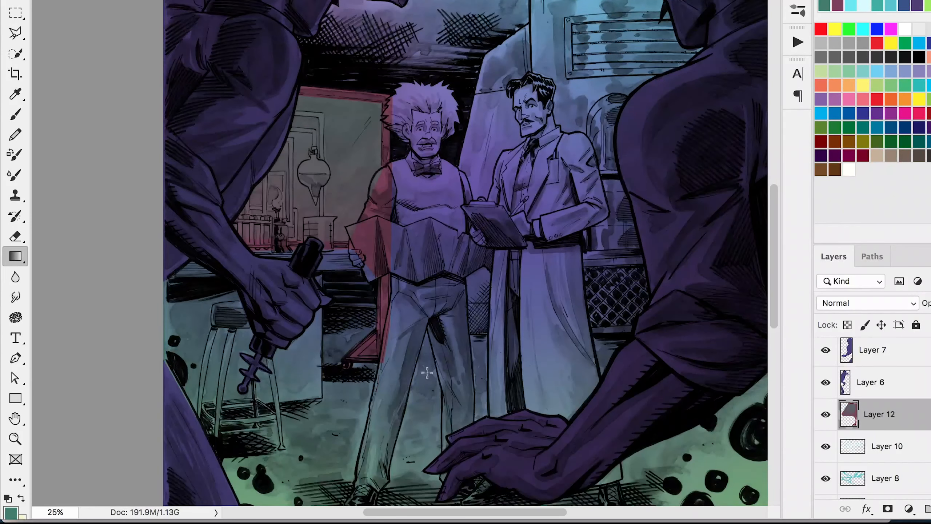
key("l")
key("super+alt+shift+n")
left_click(367, 271)
left_click(323, 273)
left_click(322, 398)
left_click(190, 411)
left_click(152, 253)
left_click(352, 249)
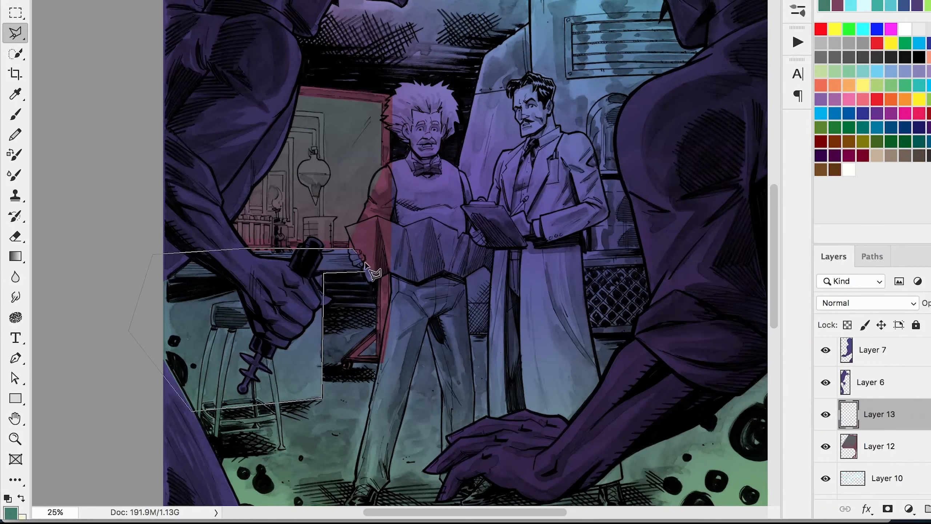
double_click(368, 263)
- Choose a dark maroon and fill the lab bench selection with it on Layer 13
left_click(14, 511)
left_click(838, 5)
left_click(676, 320)
key("Return")
key("shift+g")
left_click(318, 368)
- Apply light blue gradients across the lab bench from its outer edge on a new layer, and deselect
left_click(10, 513)
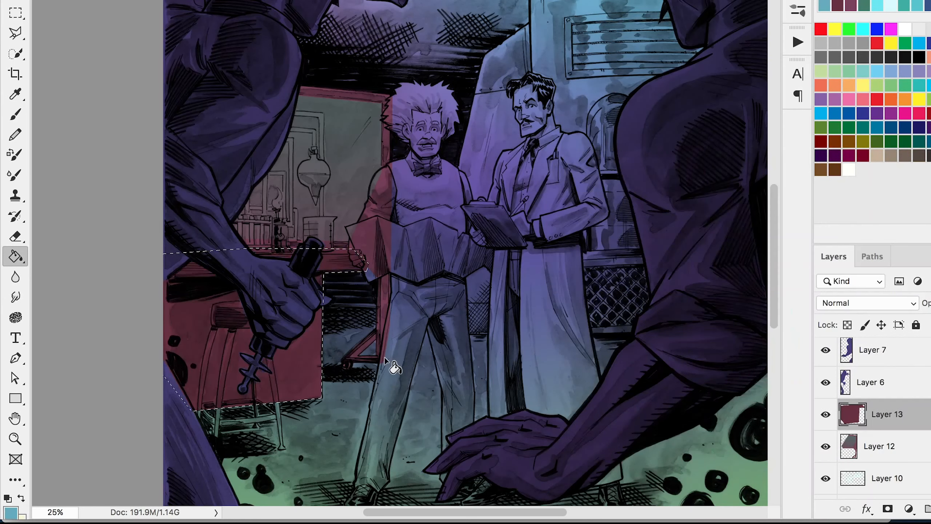
key("shift+g")
key("super+alt+shift+n")
left_click_drag(418, 334, 224, 382)
left_click_drag(404, 259, 293, 311)
key("super+d")
- Lasso the narrow strip along the lab bench's top edge and clear the blue gradient inside it
scroll(385, 278, "up", 2)
key("l")
left_click(367, 295)
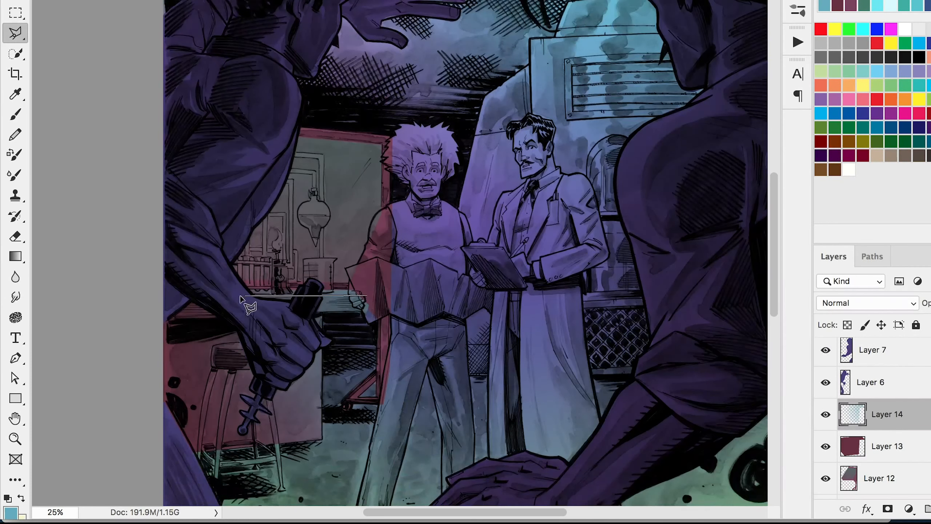
left_click(173, 294)
left_click(158, 316)
left_click(371, 312)
left_click(366, 295)
key("BackSpace")
- Lasso the outline of the lab machine from behind the scientists up its sloped edge and over the top of its drum
left_click_drag(406, 322, 368, 322)
key("l")
left_click(438, 189)
left_click(462, 77)
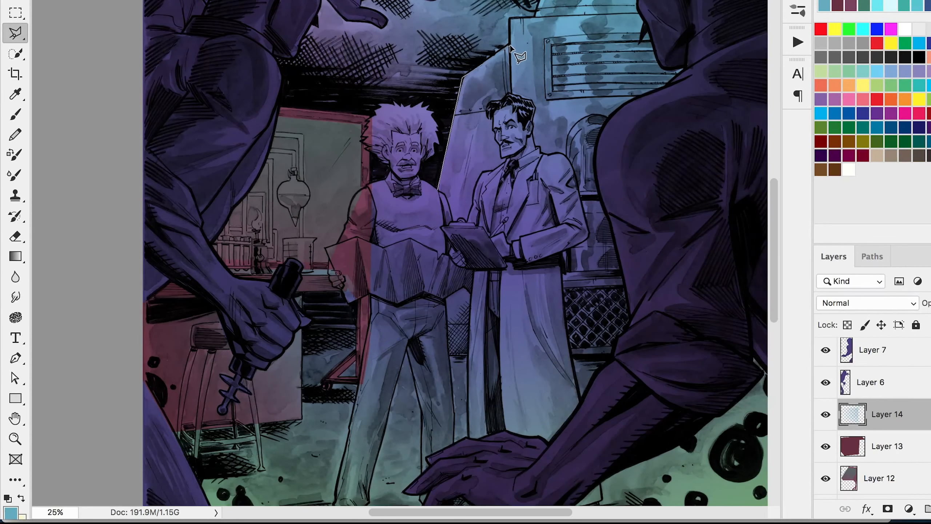
left_click(510, 44)
left_click(511, 19)
left_click(534, 17)
scroll(535, 18, "up", 5)
left_click(689, 20)
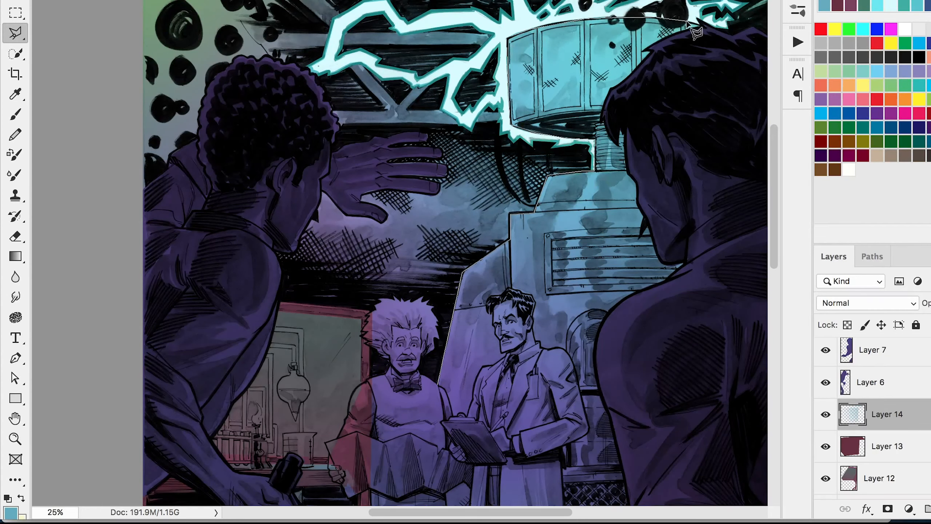
- Carry the lasso down through the dark-haired foreground man and across the coated man, closing the selection around the machine
left_click(712, 37)
left_click(723, 269)
left_click(617, 413)
left_click(448, 415)
left_click(433, 367)
left_click(438, 251)
key("super+minus")
- Add a new layer and fill the machine selection with a muted blue-grey using the Paint Bucket
key("super+alt+shift+n")
left_click(10, 512)
left_click(650, 310)
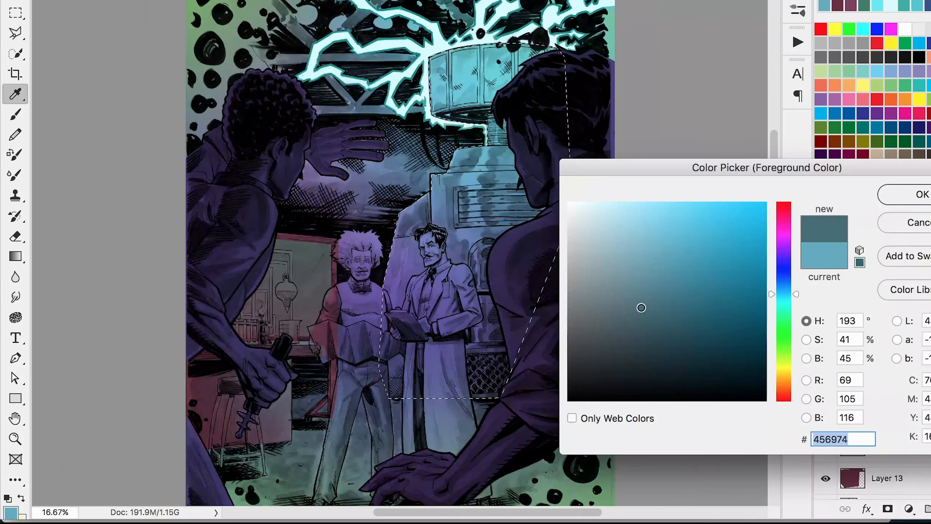
key("Return")
left_click(15, 256)
left_click(85, 271)
left_click(459, 275)
- Choose a muted brown and fill the machine's sloped shoulder panel with it on Layer 16
left_click(10, 513)
left_click(784, 396)
key("Return")
key("super+plus")
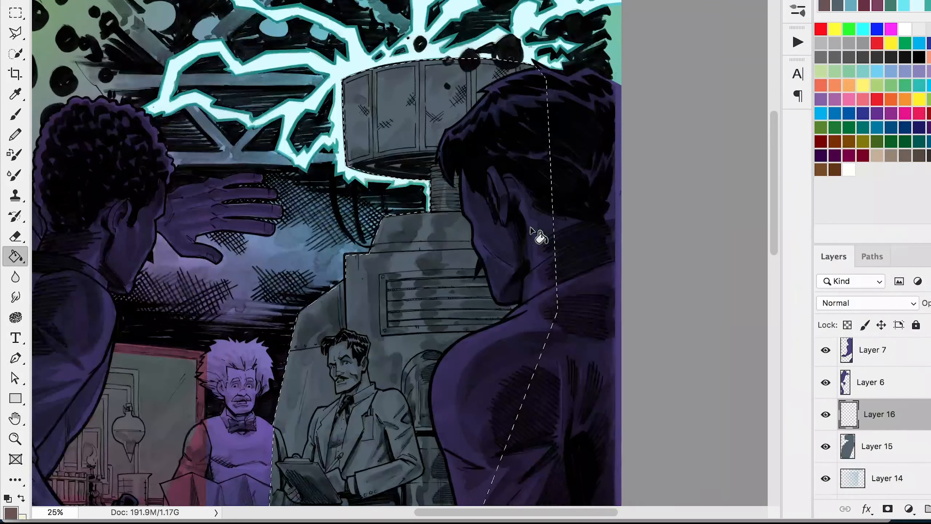
key("l")
left_click(344, 304)
left_click(293, 372)
key("g")
left_click(336, 353)
- Lasso the narrow band across the machine's upper housing and fill it with the same brown
left_click(391, 188)
left_click(492, 185)
left_click(495, 193)
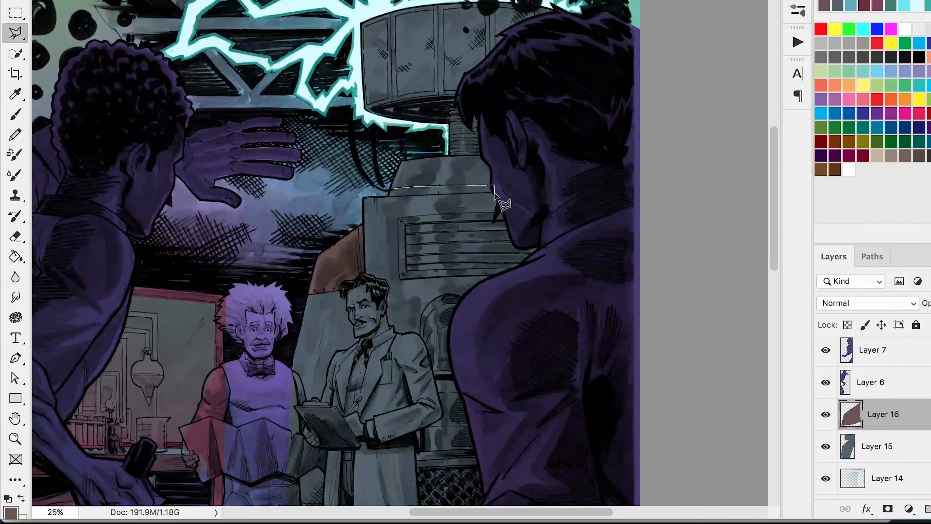
double_click(387, 192)
key("alt+BackSpace")
- Lasso the machine's neck and the drum above it, and fill both with the brown
left_click(449, 156)
left_click(482, 155)
left_click(482, 102)
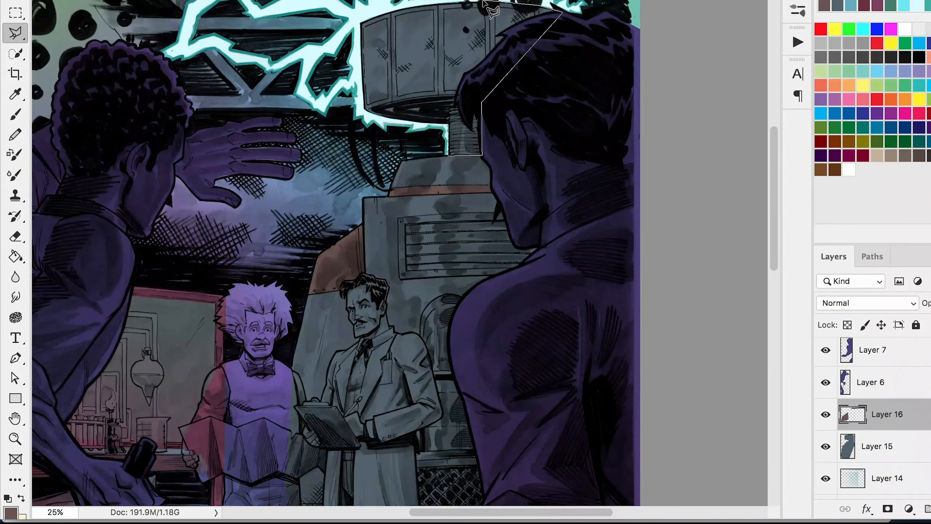
left_click(449, 156)
key("alt+BackSpace")
scroll(404, 117, "up", 3)
key("e")
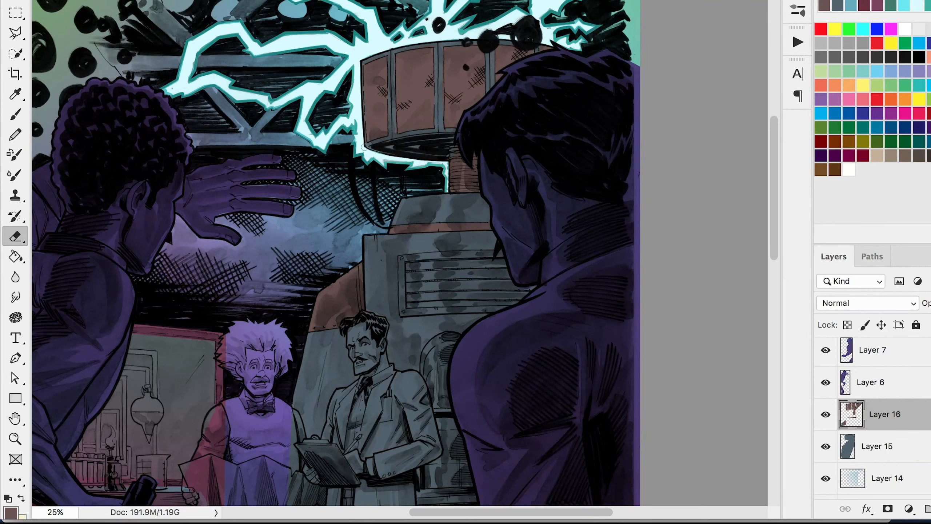
- Glaze the machine with a light blue gradient on Layer 17 and set that layer's blending mode to Screen
key("b")
left_click(869, 303)
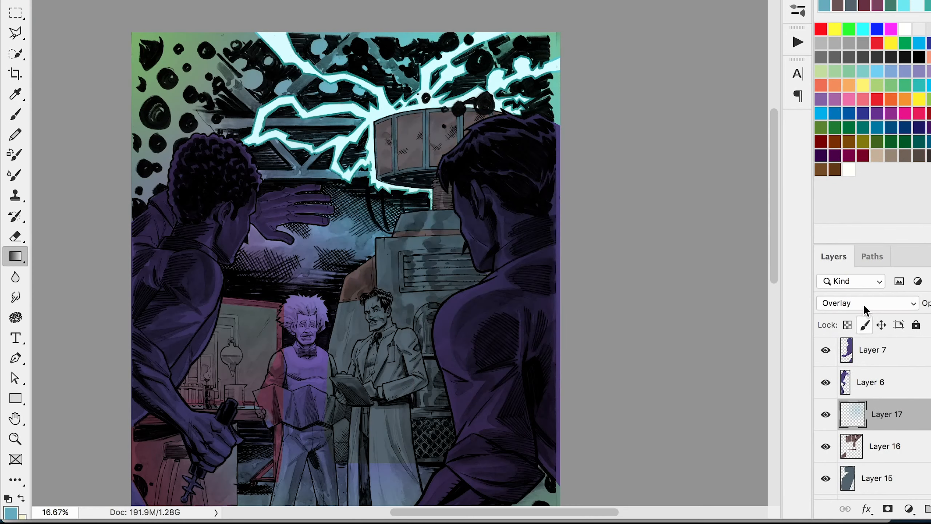
left_click(866, 303)
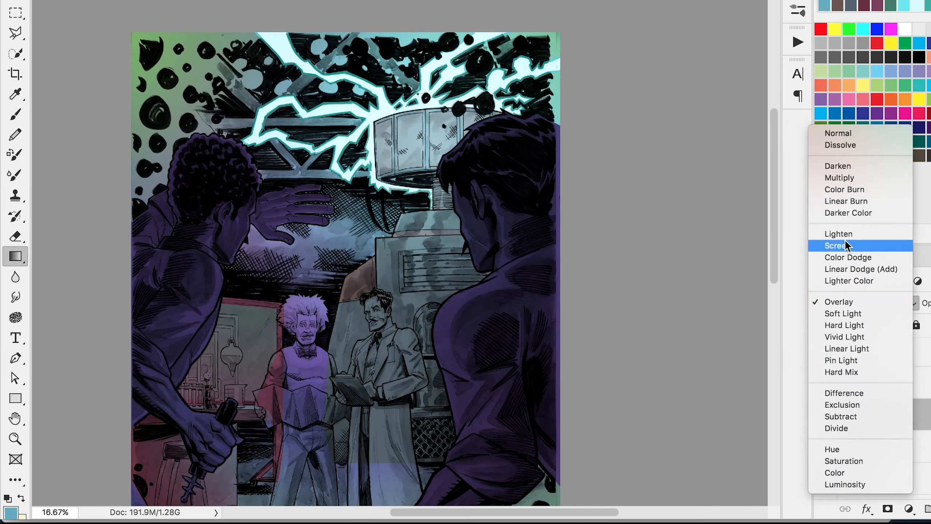
left_click(832, 246)
key("super+equal")
- Load Layer 15's machine shape as a selection, subtract Layer 7's figure, and add a new layer above Layer 9
left_click(851, 481, "super")
scroll(837, 424, "up", 3)
left_click(848, 425, "alt+super")
left_click(890, 360)
key("super+shift+alt+n")
- Set Layer 18 to Lighten, draw a blue-grey gradient across the machine's line art, and deselect
left_click(866, 303)
left_click(839, 402)
left_click(850, 5)
left_click_drag(445, 154, 270, 173)
key("super+d")
key("b")
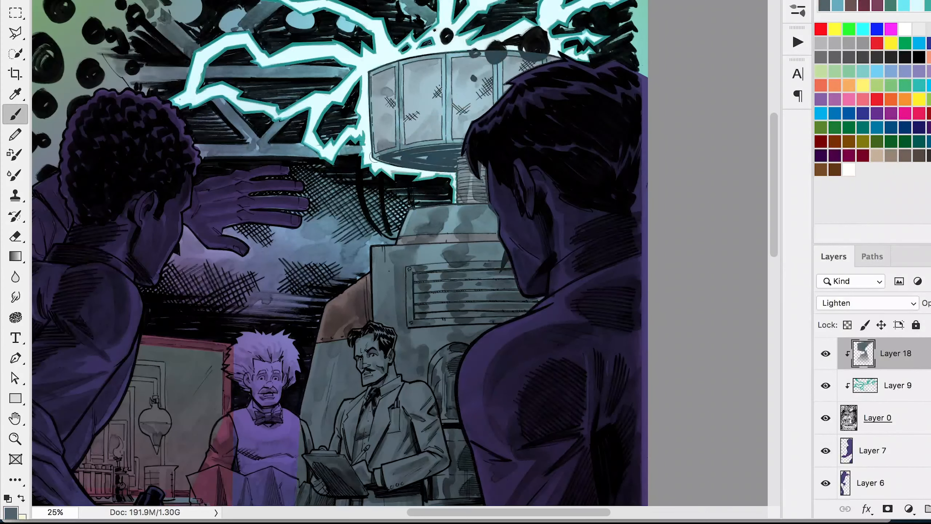
- Erase the lightened line colour along the drum's upper edge near the lightning and the black dots
key("e")
left_click_drag(475, 53, 547, 58)
scroll(512, 102, "down", 1)
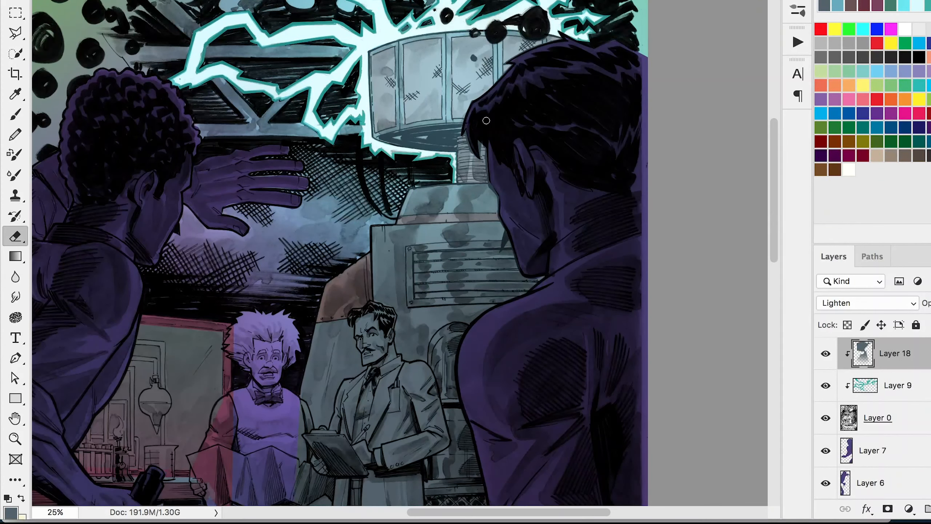
- Add a layer above Layer 17 and trace the white-haired scientist with the Pen from his outer shoe up to the waist
key("super+minus")
scroll(400, 253, "down", 4)
scroll(880, 418, "down", 3)
left_click(888, 442)
key("super+shift+alt+n")
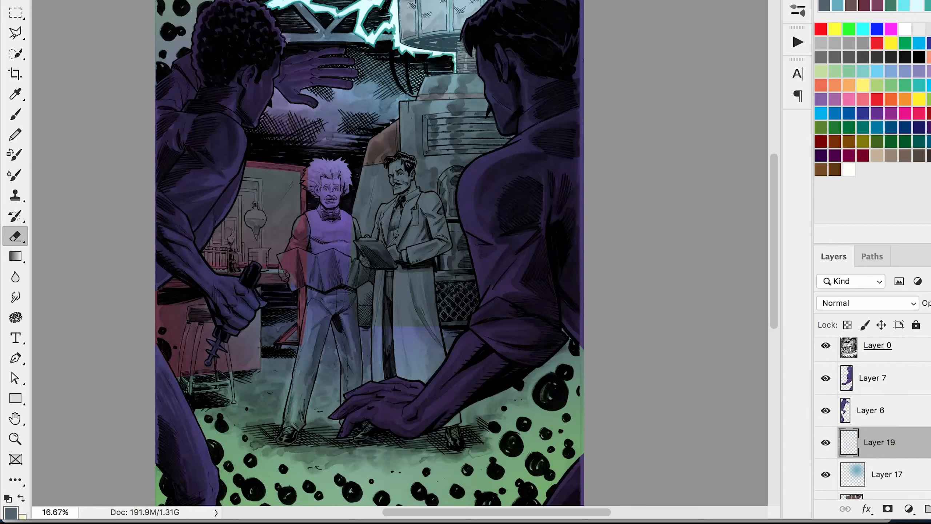
key("p")
key("super+equal")
key("super+equal")
left_click(312, 484)
left_click(319, 342)
left_click(332, 263)
left_click(347, 191)
left_click(345, 161)
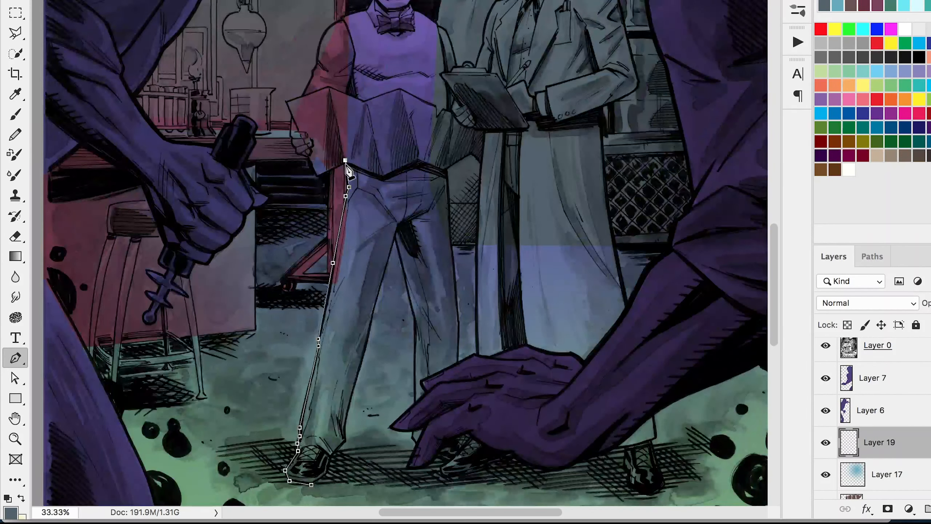
- Continue the Pen path around the scientist's map, arm and hair, and down his other arm back to the waist
left_click_drag(342, 20, 369, 13)
left_click(368, 10)
scroll(378, 38, "up", 4)
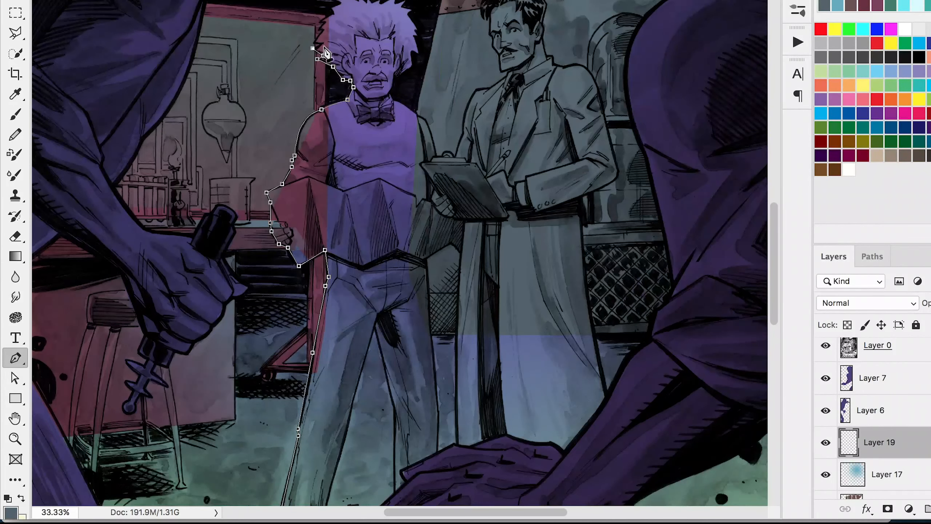
left_click(427, 123)
left_click(436, 154)
left_click(467, 216)
left_click(460, 251)
left_click(451, 245)
left_click(426, 259)
- Trace the scientist's other leg and the gap between his legs, close the path, and turn it into a selection
scroll(430, 265, "down", 4)
left_click(438, 283)
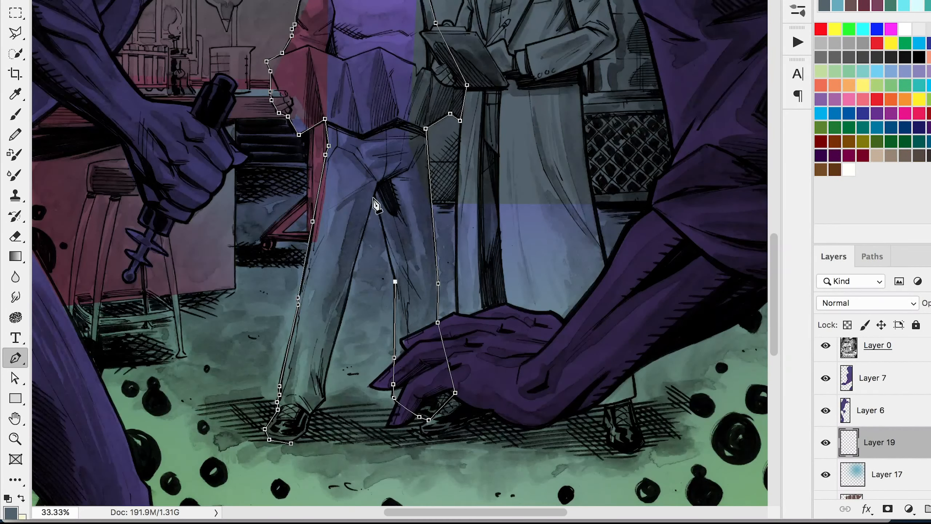
left_click(373, 199)
left_click(324, 398)
left_click(291, 443)
right_click(387, 186)
left_click(440, 250)
- Choose the tan #908267 and fill the white-haired scientist's selection with it on Layer 19
left_click(11, 513)
left_click(784, 379)
left_click(624, 288)
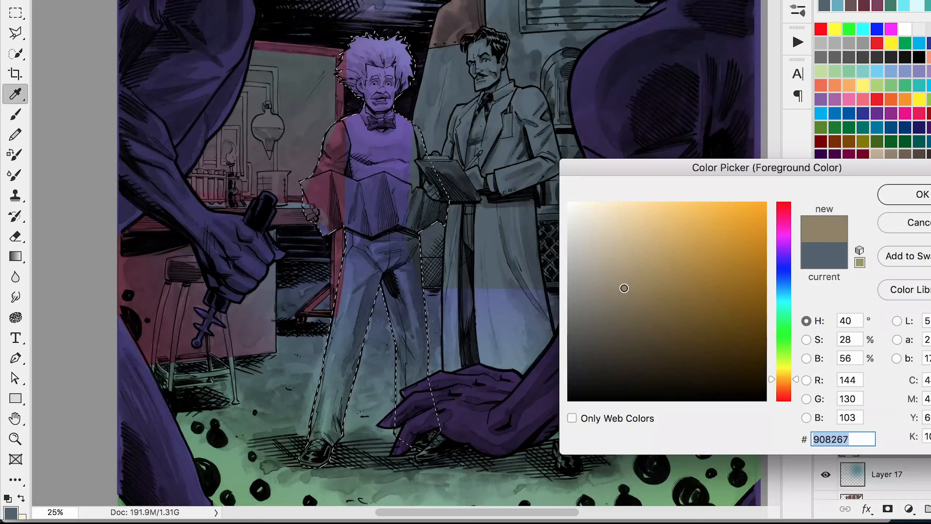
key("Return")
key("shift+g")
left_click(410, 271)
- Add a new layer and trace the coated man with the Pen from his coat's lower edge past the clipboard to his head
scroll(476, 282, "right", 2)
key("ctrl+shift+alt+n")
key("p")
key("ctrl+plus")
left_click(411, 418)
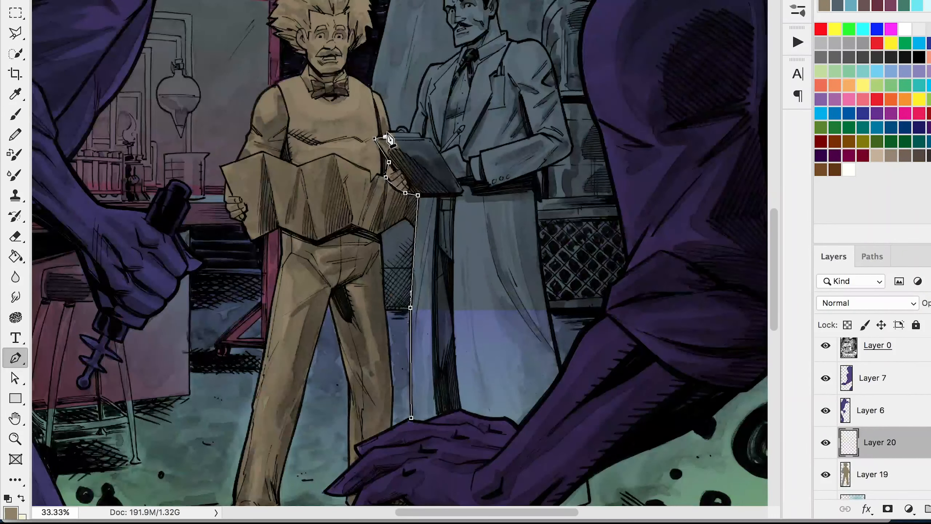
scroll(417, 127, "up", 2)
left_click_drag(432, 108, 448, 97)
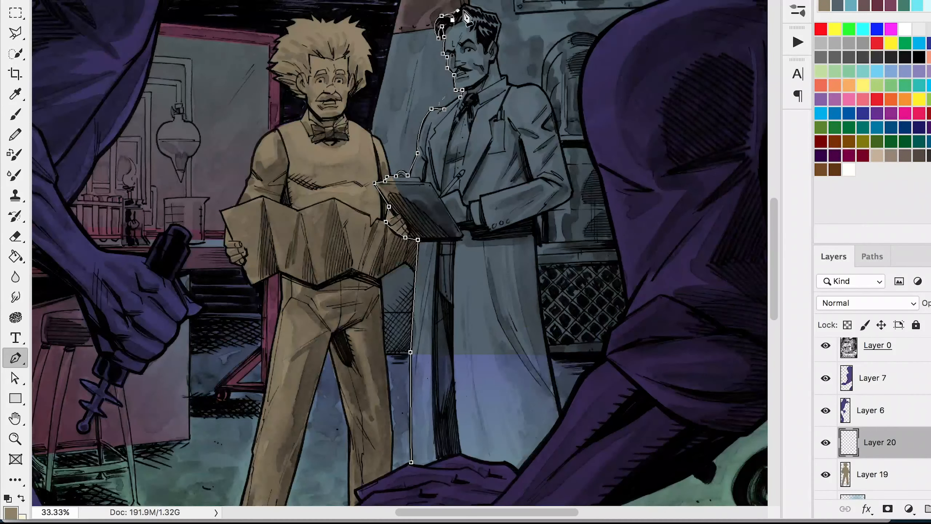
- Continue the Pen path down the coated man's outer sleeve and along the outer edge of his long coat
left_click_drag(562, 145, 572, 185)
left_click(573, 189)
left_click(570, 198)
left_click(540, 218)
left_click_drag(547, 352, 557, 414)
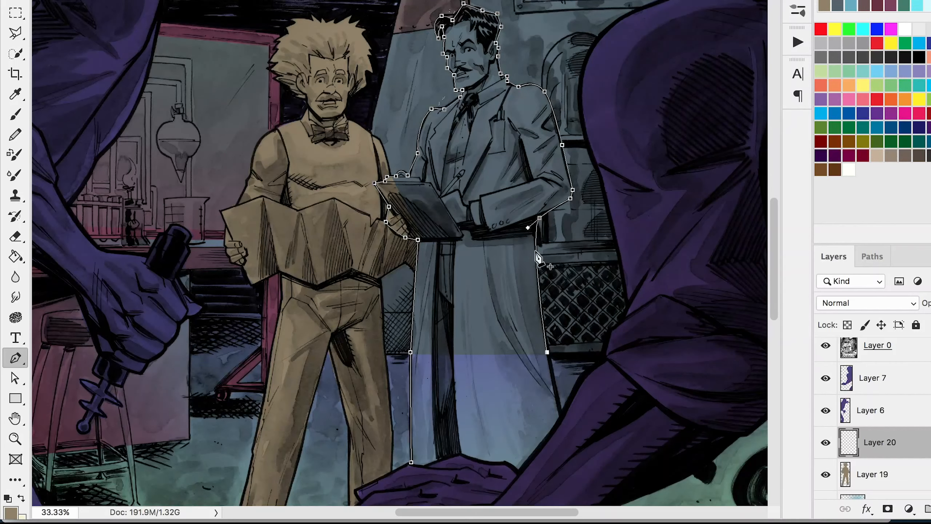
left_click(563, 420)
- Trace the coated man's lower edge behind the foreground hand, close the path, and convert it to a selection
scroll(563, 420, "down", 6)
left_click(590, 392)
left_click(438, 408)
left_click(411, 308)
right_click(469, 257)
left_click(506, 252)
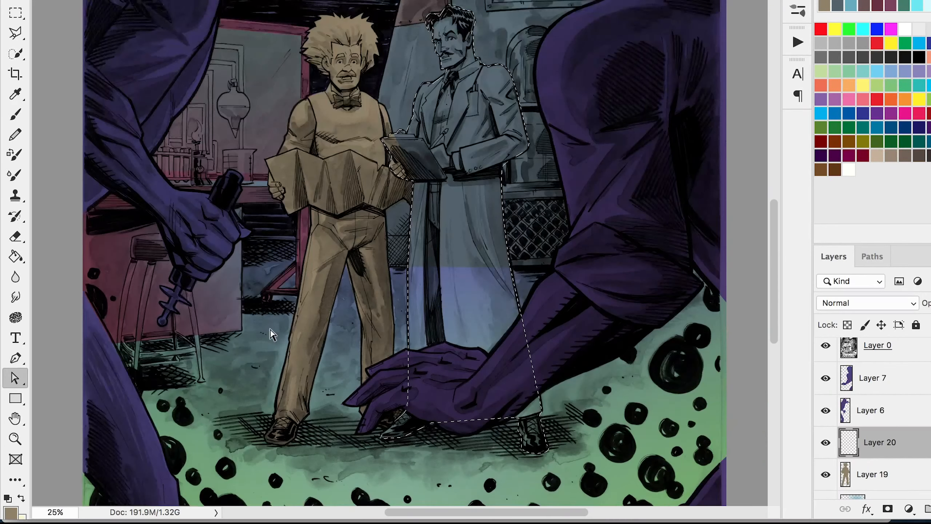
- Choose a light grey and fill the coated man's selection with it on Layer 20
left_click(10, 513)
left_click(580, 264)
key("Return")
left_click(468, 270)
key("super+shift+s")
left_click(62, 233)
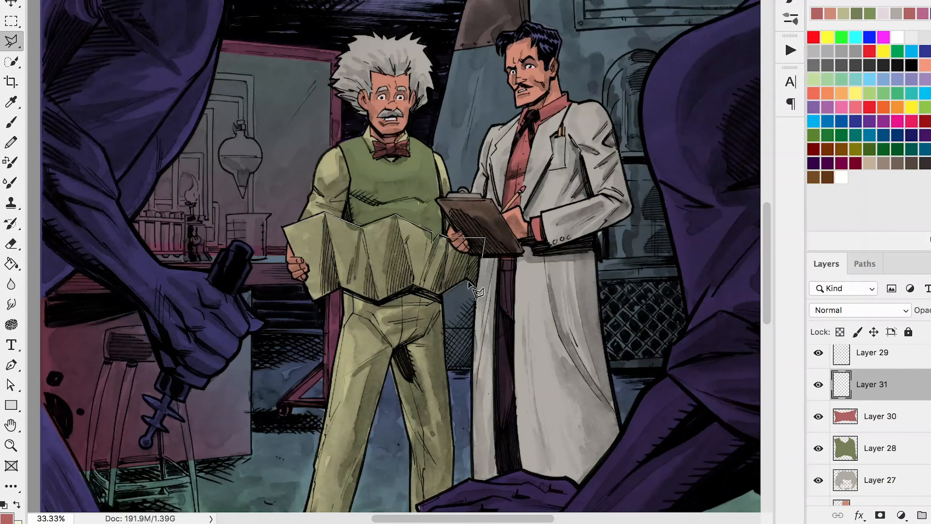
- Finish lassoing the unfolded map in the white-haired scientist's hands and fill it with a pale yellow-tan on Layer 31
left_click(440, 295)
left_click(414, 284)
left_click(377, 303)
left_click(342, 288)
left_click(314, 303)
left_click(299, 269)
scroll(842, 429, "down", 2)
scroll(877, 429, "up", 1)
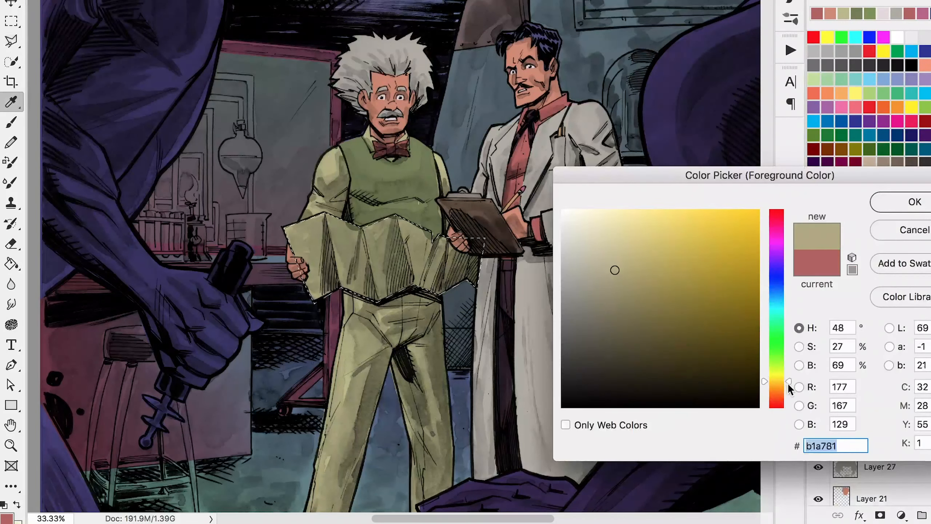
key("Return")
key("alt+BackSpace")
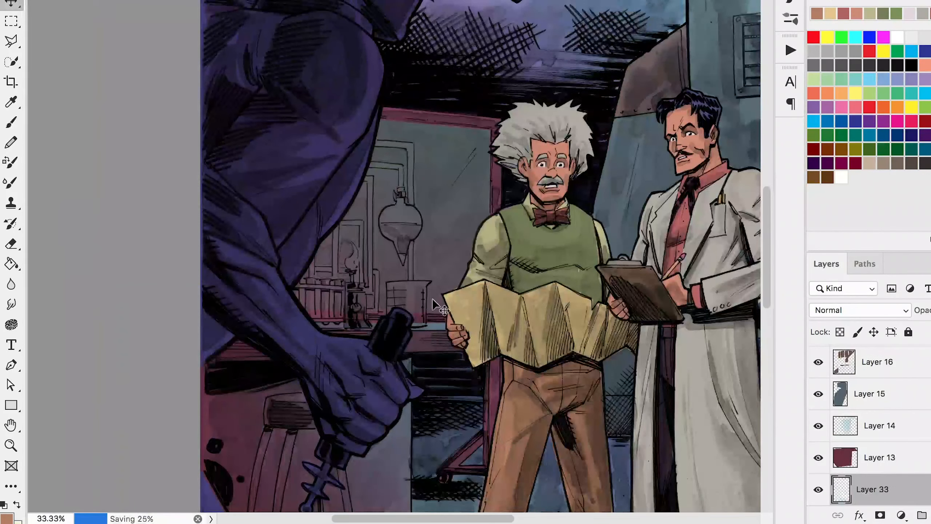
- Lasso the outer glass tubing, hanging flask and beaker above the lab bench on Layer 33
key("l")
left_click(375, 140)
left_click(414, 142)
left_click(415, 206)
left_click(423, 223)
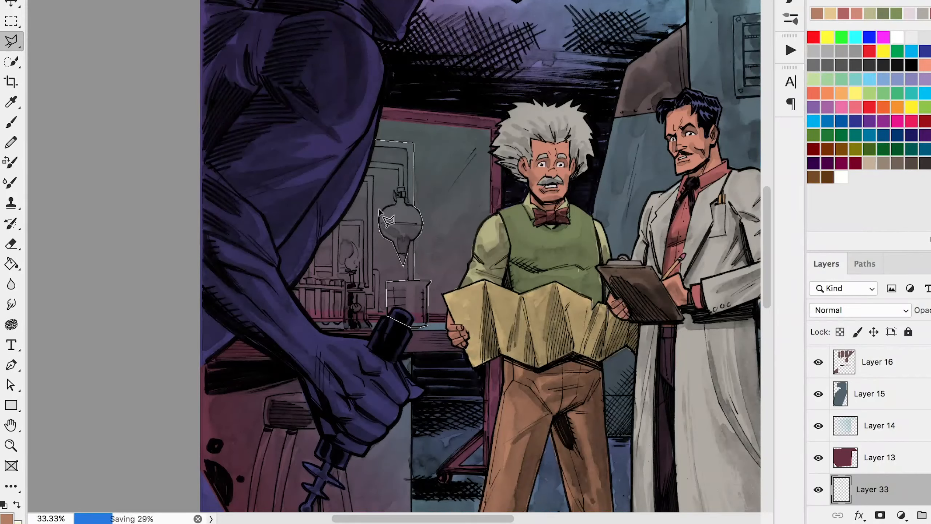
double_click(374, 147)
- Add the inner glass tubing loops beside the foreground arm to the glassware lasso selection on Layer 33
left_click(366, 175, "shift")
left_click(374, 175)
left_click(374, 268)
left_click(368, 296)
left_click(360, 287)
left_click(332, 266)
left_click(343, 220)
left_click(364, 221)
left_click(366, 282)
left_click(367, 182)
left_click(365, 175)
- Choose a light pinkish grey and fill the selected glassware above the lab bench with it on Layer 33
left_click(7, 517)
left_click(558, 125)
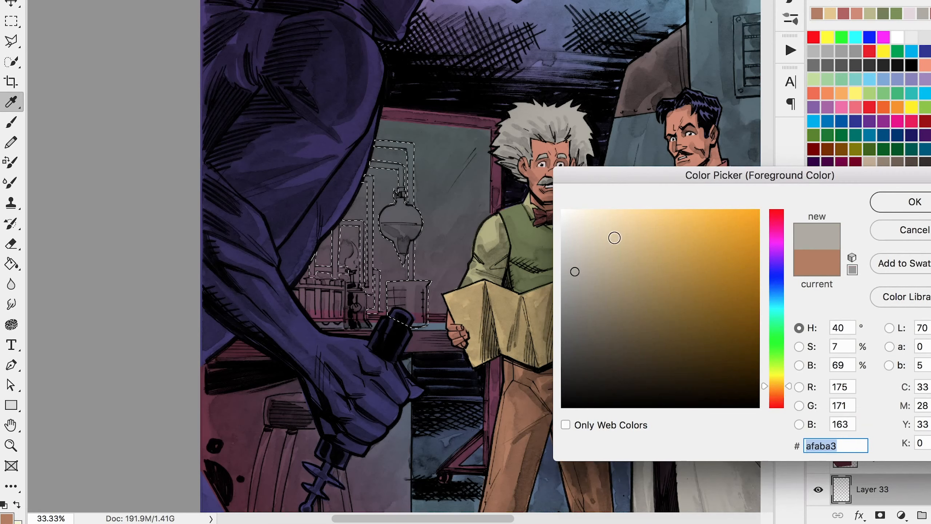
left_click(579, 237)
key("Return")
key("g")
left_click(400, 311)
left_click(6, 517)
left_click_drag(789, 385, 789, 414)
key("Return")
left_click(392, 308)
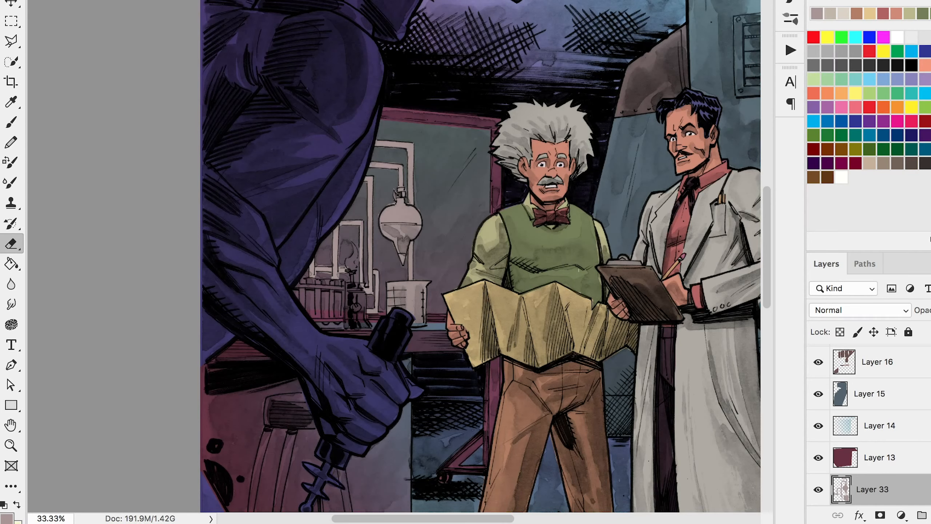
- Brush the same light pinkish grey onto the test tubes beside the burner
key("b")
left_click_drag(311, 278, 311, 318)
left_click_drag(326, 280, 326, 320)
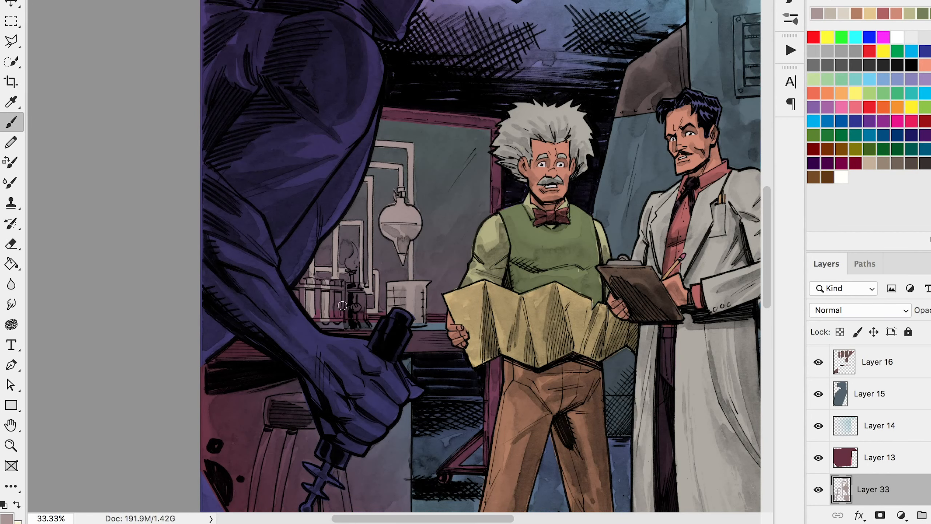
- Create Layer 34, choose a dark reddish brown (604343), and paint the test-tube rack and the hanging flask's stopper
left_click(930, 514)
left_click(6, 517)
left_click(418, 339)
left_click(622, 332)
left_click(786, 208)
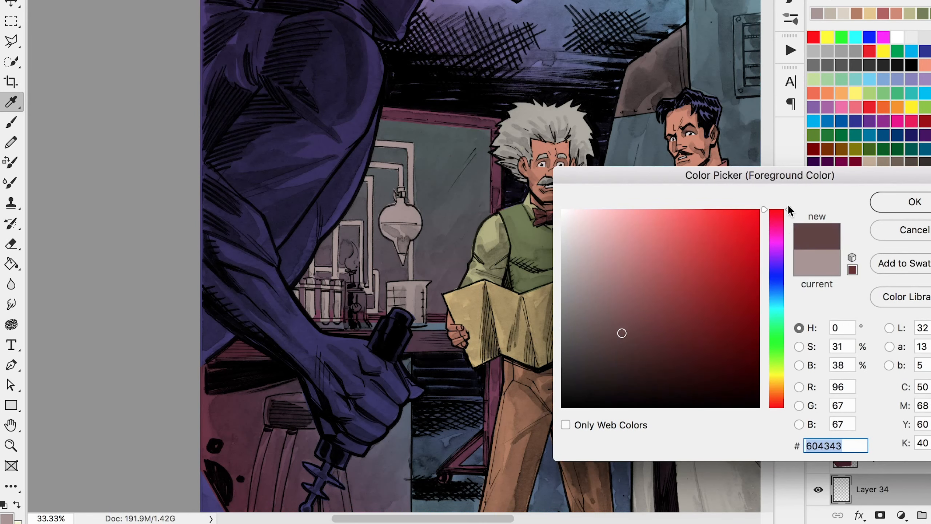
key("Return")
left_click_drag(298, 286, 343, 288)
left_click_drag(305, 319, 330, 320)
left_click_drag(395, 192, 403, 199)
- Move Layers 33 and 34 together above Layer 14, just below Layer 15
key("super+plus")
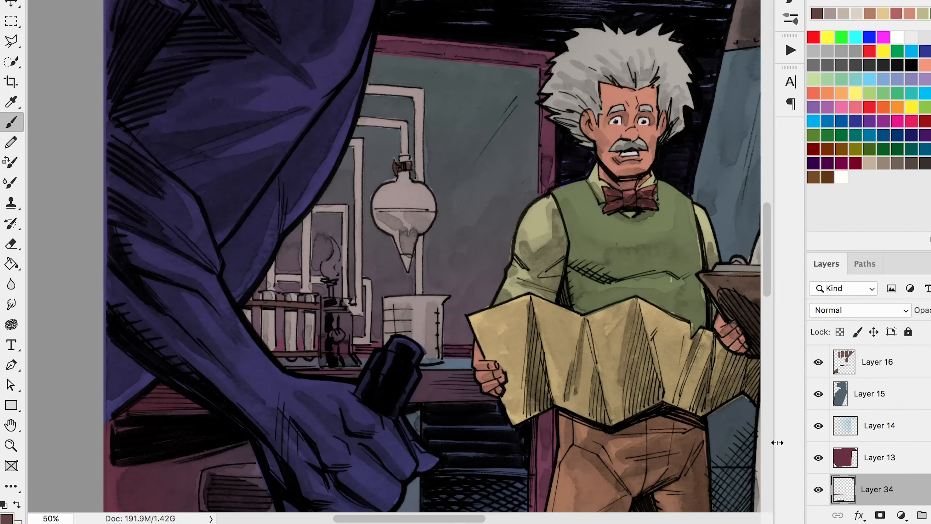
scroll(874, 443, "down", 2)
left_click(874, 444)
key("e")
scroll(865, 487, "up", 2)
left_click(865, 486, "shift")
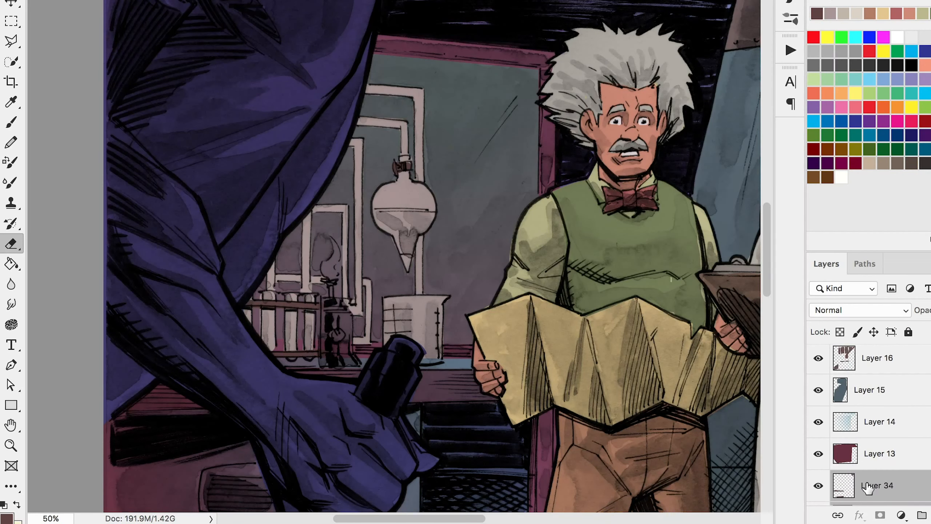
left_click_drag(865, 486, 865, 407)
- Create Layer 35, lasso the burner beside the test tubes, and fill it with a dark grey
left_click(929, 514)
key("l")
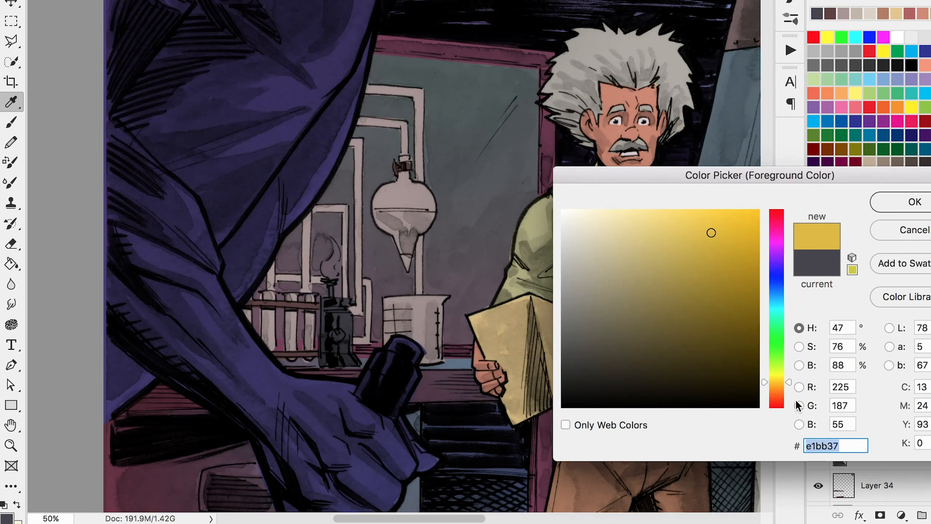
- Choose an orange, trace the burner's flame, convert the path to a selection, and fill it on Layer 36
left_click(776, 388)
key("Return")
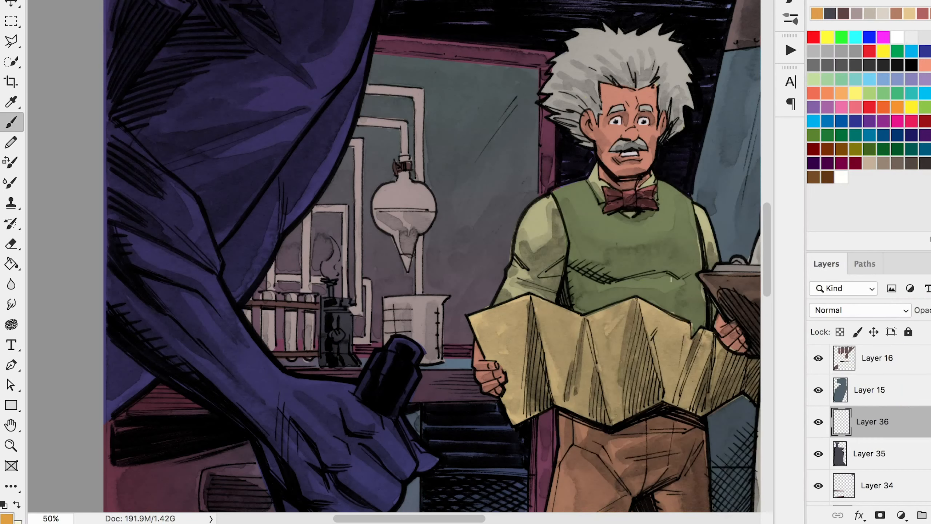
key("p")
left_click(326, 277)
left_click_drag(323, 260, 332, 247)
right_click(325, 245)
left_click(361, 341)
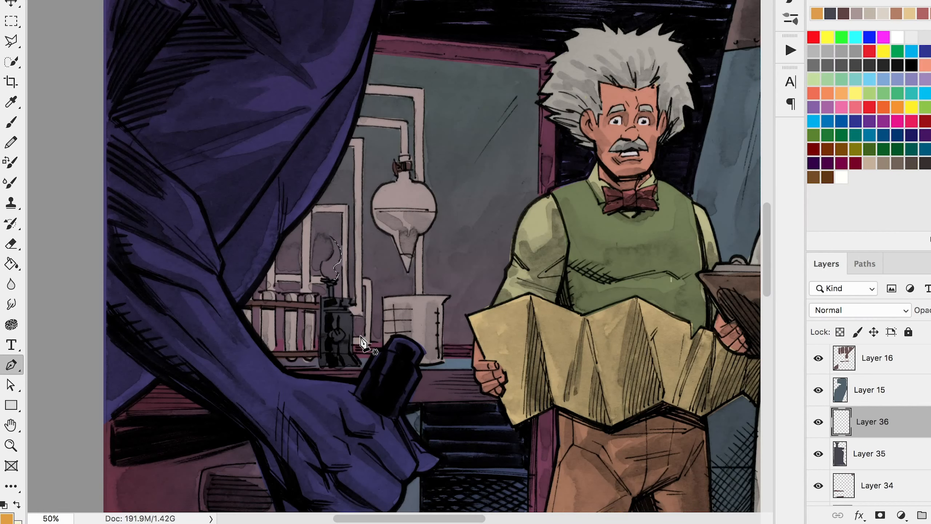
key("g")
left_click(332, 268)
- Add a yellow gradient rising from the flame's base on a new layer and merge it into Layer 36
key("ctrl+shift+alt+n")
left_click(777, 383)
key("Return")
left_click_drag(333, 279, 332, 250)
key("e")
key("ctrl+e")
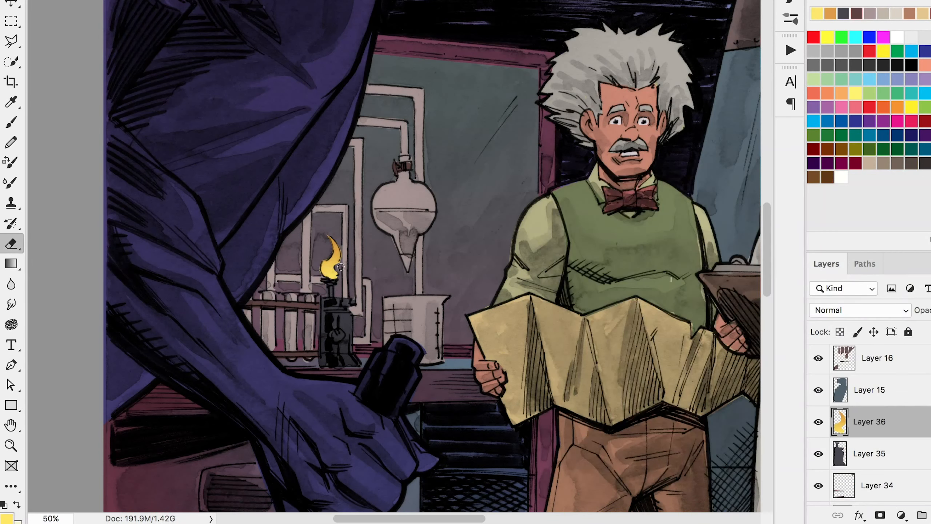
- Create Layer 37 clipped to the line art, set it to Lighten, and paint the flame's ink lines orange
key("alt+period")
key("ctrl+shift+alt+n")
key("ctrl+alt+g")
key("shift+alt+g")
left_click(830, 13)
key("b")
left_click_drag(338, 246, 340, 260)
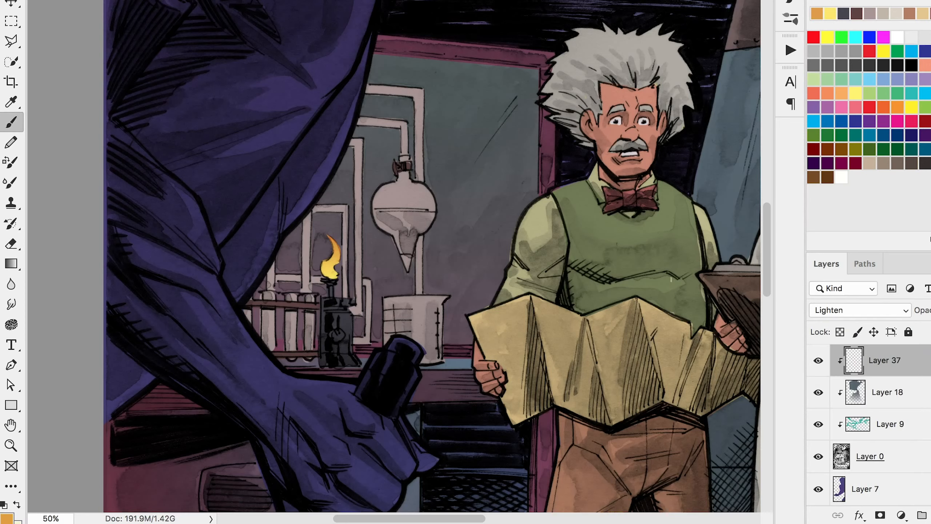
- Trace the liquid in the hanging flask, convert the path to a selection, and choose a bright green
key("p")
left_click(400, 254)
left_click(392, 235)
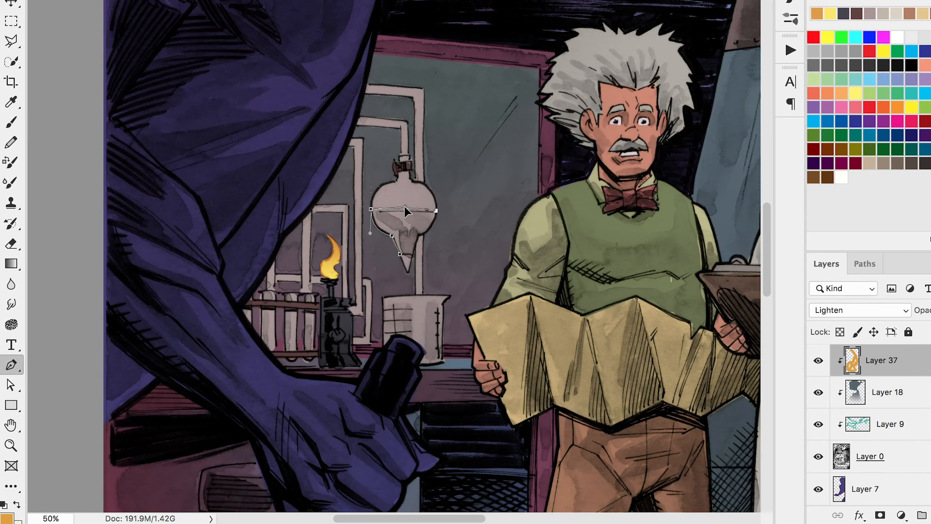
right_click(396, 241)
left_click(425, 279)
left_click(6, 518)
left_click(663, 270)
key("Return")
- Create Layer 38 below Layer 15, fill the flask's liquid with the green, and deselect
left_click_drag(11, 264, 74, 274)
scroll(843, 447, "down", 5)
left_click(877, 420)
left_click(905, 495)
key("ctrl+shift+alt+n")
left_click(418, 223)
key("ctrl+d")
- Touch up the hanging flask's lower tip with a muted grey on Layer 16
left_click(451, 295, "ctrl")
key("b")
left_click(408, 260)
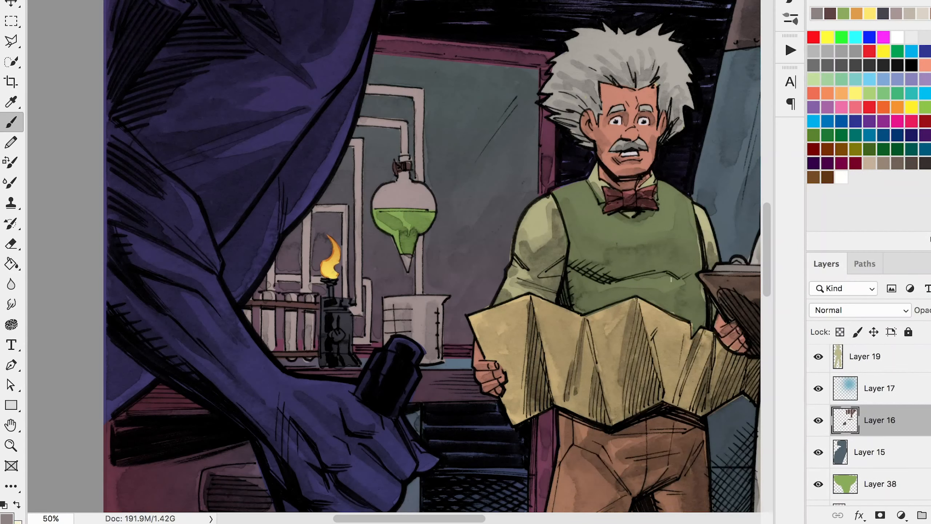
- Create Layer 39 clipped to the glassware's Layer 33, choose a pale blue, and add a gradient across the tubing
key("ctrl+minus")
key("ctrl+minus")
scroll(852, 437, "down", 3)
scroll(853, 436, "up", 3)
left_click(298, 258, "ctrl")
key("ctrl+shift+alt+n")
key("ctrl+alt+g")
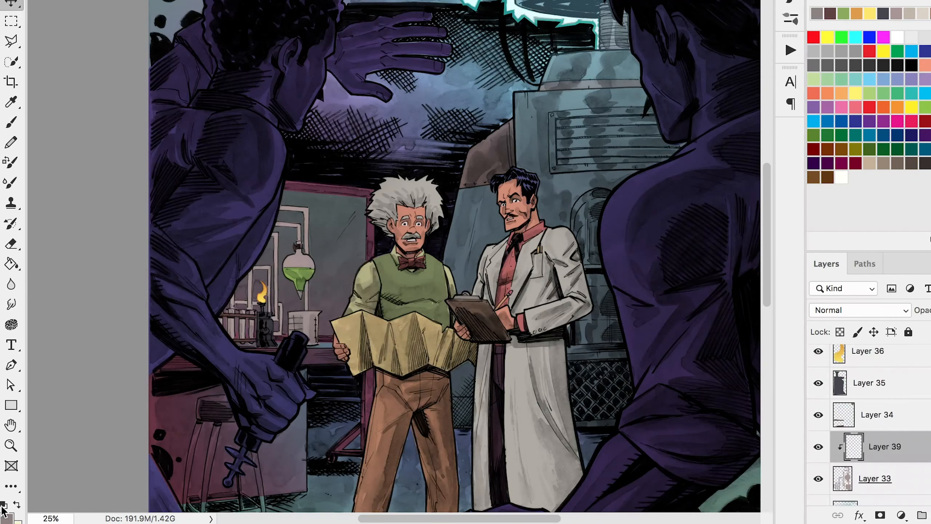
left_click(7, 517)
left_click(781, 304)
key("Return")
key("shift+g")
left_click_drag(289, 216, 319, 238)
- Add a pale blue gradient over the selected chalkboard on Layer 40 and change the layer's blend mode
left_click(314, 208, "ctrl")
key("ctrl+shift+alt+n")
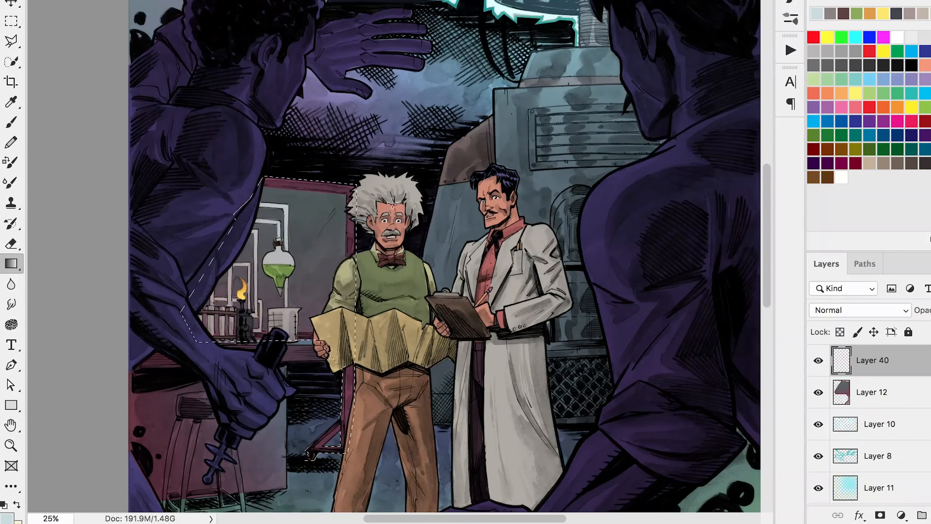
left_click_drag(349, 185, 293, 238)
left_click(854, 310)
left_click(829, 421)
left_click(855, 310)
left_click(836, 365)
- Create Layer 41, trace the machine's arched column and louvred vent, and convert the paths to a selection
key("ctrl+minus")
key("ctrl+plus")
key("ctrl+plus")
left_click(547, 259, "ctrl")
key("ctrl+shift+alt+n")
key("p")
left_click(436, 162)
left_click(446, 347)
left_click(369, 350)
left_click(436, 463)
left_click(375, 463)
left_click(364, 349)
left_click(371, 347)
left_click(370, 196)
left_click(338, 41)
scroll(459, 63, "up", 3)
left_click(480, 99)
right_click(388, 151)
left_click(429, 222)
key("Return")
- Choose a neutral grey, fill the arched column and vent with it on Layer 41, and deselect
key("shift+g")
left_click(7, 517)
left_click_drag(575, 271, 549, 276)
key("Return")
key("alt+BackSpace")
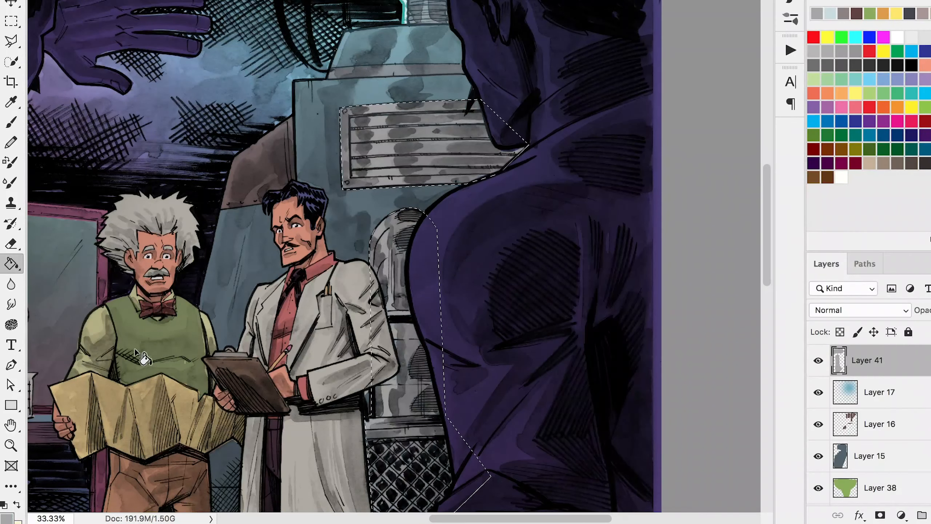
key("super+d")
- Lasso the background gap between the brown trousers and the lab coat and sample the machine's brown-grey panel colour
scroll(136, 350, "down", 2)
key("i")
left_click(267, 170)
key("l")
scroll(271, 287, "down", 4)
key("alt+[")
key("g")
left_click(288, 341, "alt")
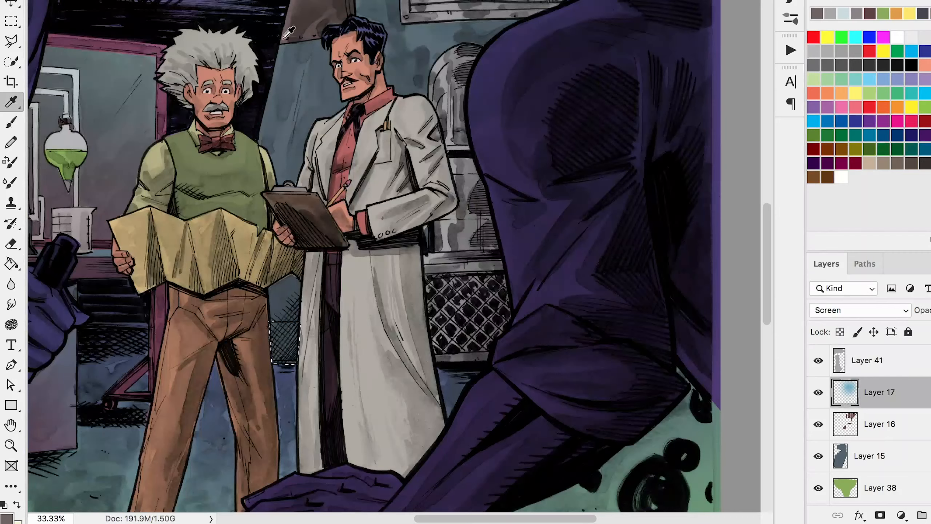
key("alt+BackSpace")
scroll(293, 345, "up", 4)
key("super+z")
- Fill the selected gap between the trousers and the lab coat with the sampled brown-grey on Layer 16
key("alt+[")
key("alt+BackSpace")
key("super+minus")
key("super+minus")
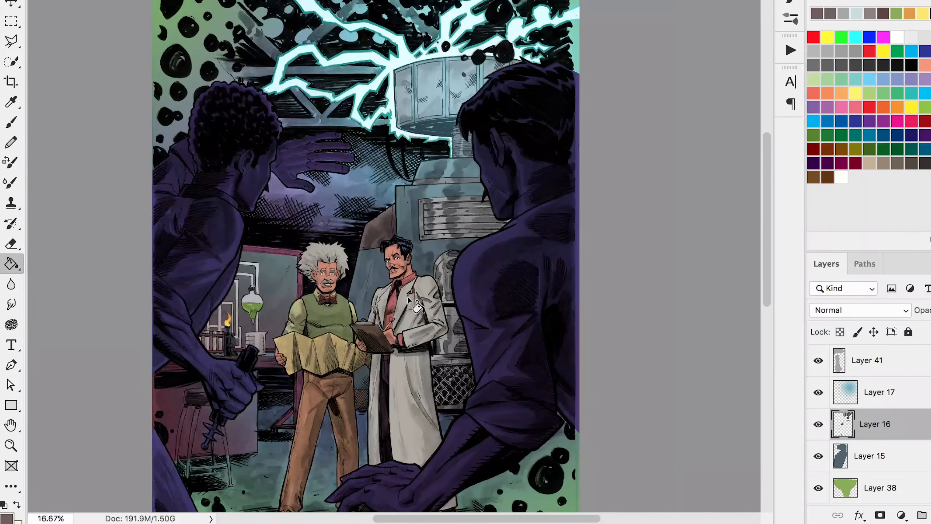
- Create Layer 42 above Layer 41, trace the lab stool's seat and legs with the Pen tool, and convert the paths to a selection
key("super+plus")
key("alt+]")
key("alt+]")
key("super+shift+alt+n")
key("super+plus")
key("p")
left_click(245, 392)
left_click(248, 363)
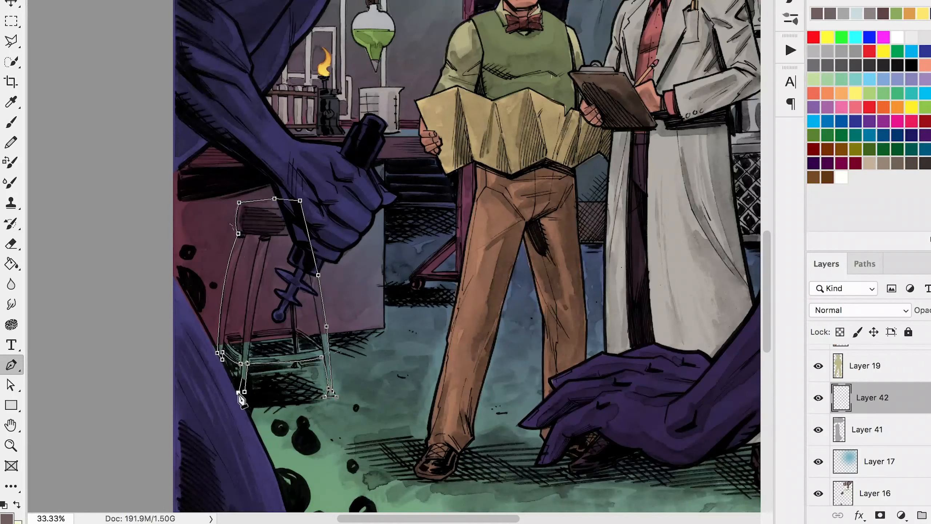
left_click(225, 341)
left_click_drag(247, 233, 269, 181)
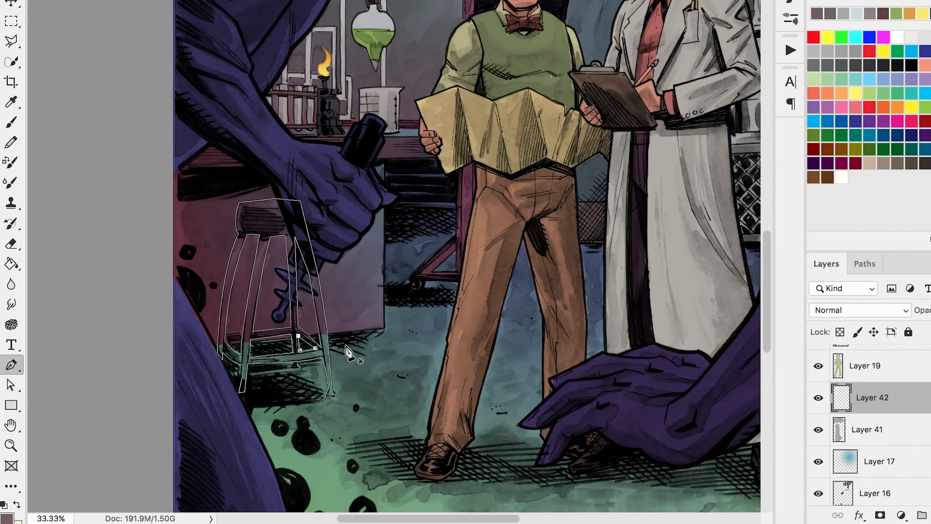
key("a")
left_click(609, 21)
key("super+Return")
- Fill the selected stool with a dark blue-grey on Layer 42 and colour its seat reddish-brown
key("super+minus")
left_click(6, 517)
left_click(534, 75)
key("alt+BackSpace")
left_click(7, 518)
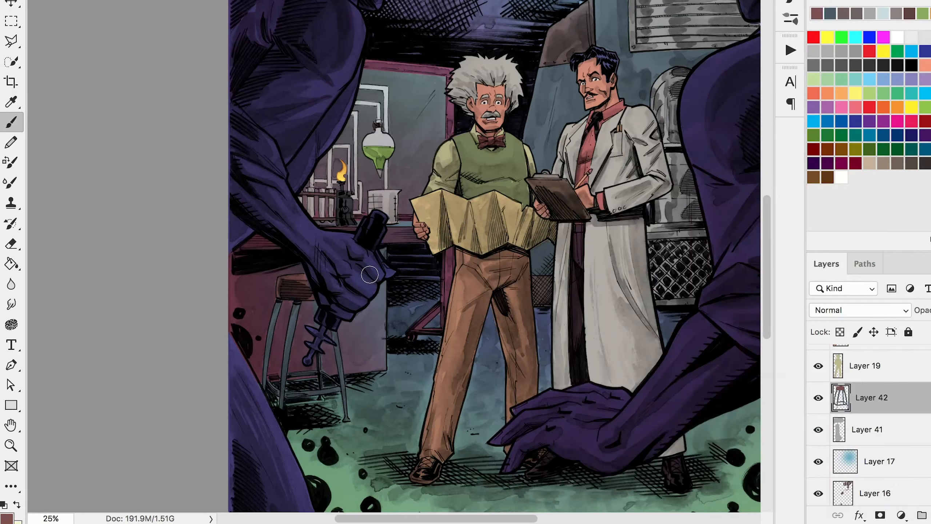
- Activate Layer 6 from the left figure's hand and sample the figure's dark purple as the brush colour
left_click(370, 275, "super")
key("e")
key("b")
left_click(266, 445, "alt")
key("super+minus")
left_click_drag(498, 310, 417, 384)
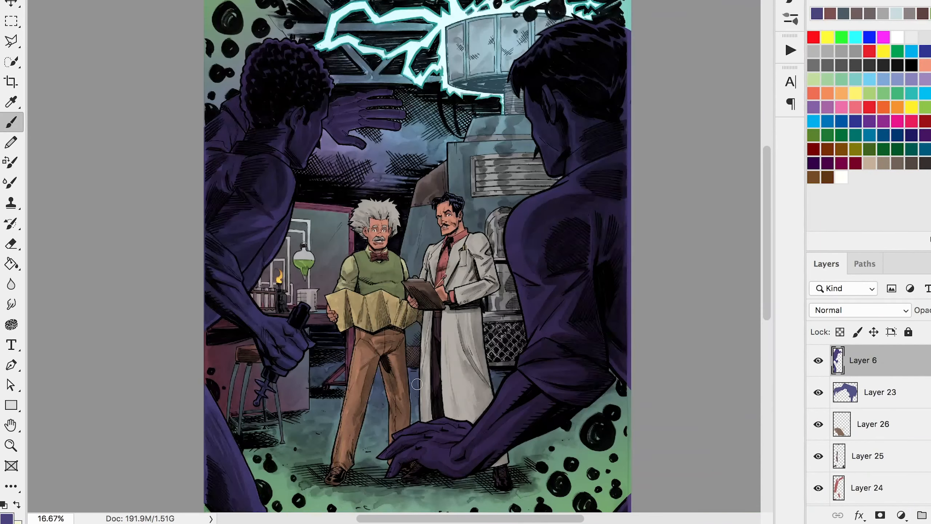